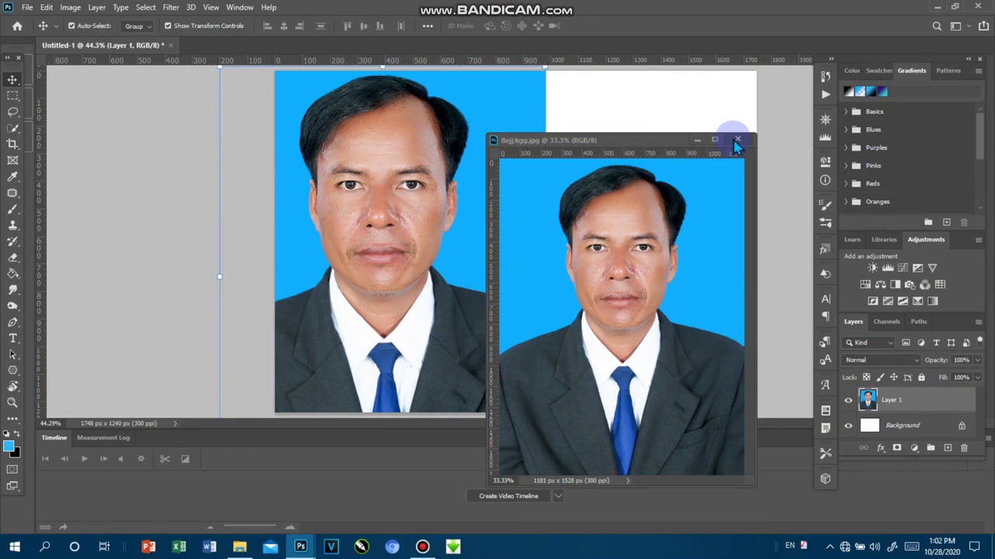
Shrink the pasted photo to passport size at top-left, then replay the action into a 2×4 grid
{"action": "left_click", "coordinate": [737, 142]}
{"action": "left_click_drag", "start_coordinate": [373, 114], "coordinate": [419, 171]}
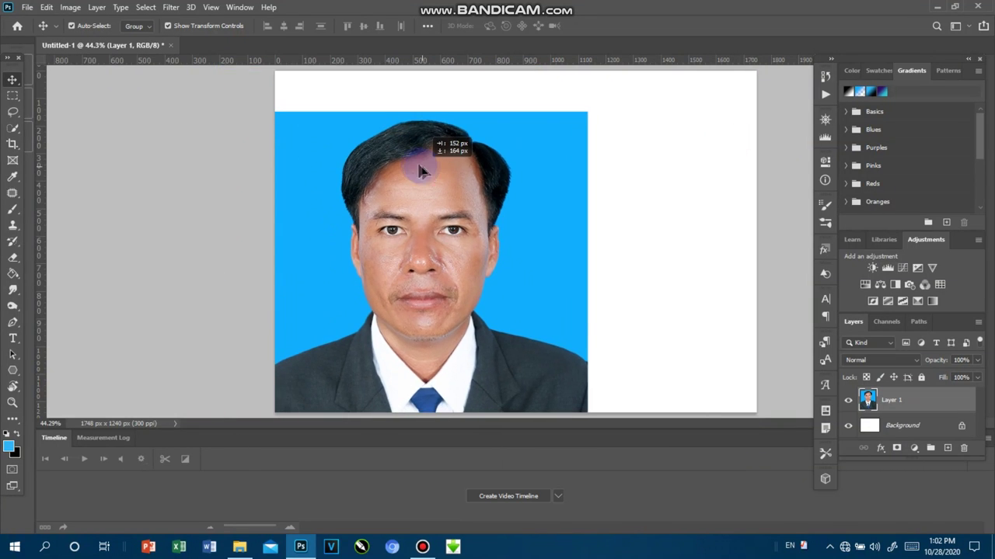
{"action": "mouse_move", "coordinate": [264, 107]}
{"action": "left_mouse_down"}
{"action": "mouse_move", "coordinate": [459, 334]}
{"action": "mouse_move", "coordinate": [342, 123]}
{"action": "left_mouse_up"}
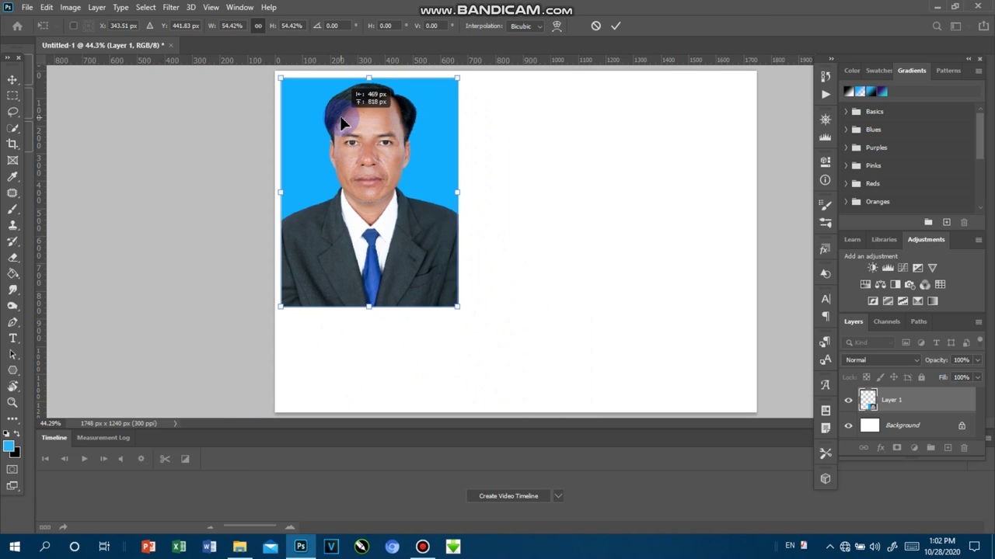
{"action": "left_click_drag", "start_coordinate": [457, 306], "coordinate": [381, 220]}
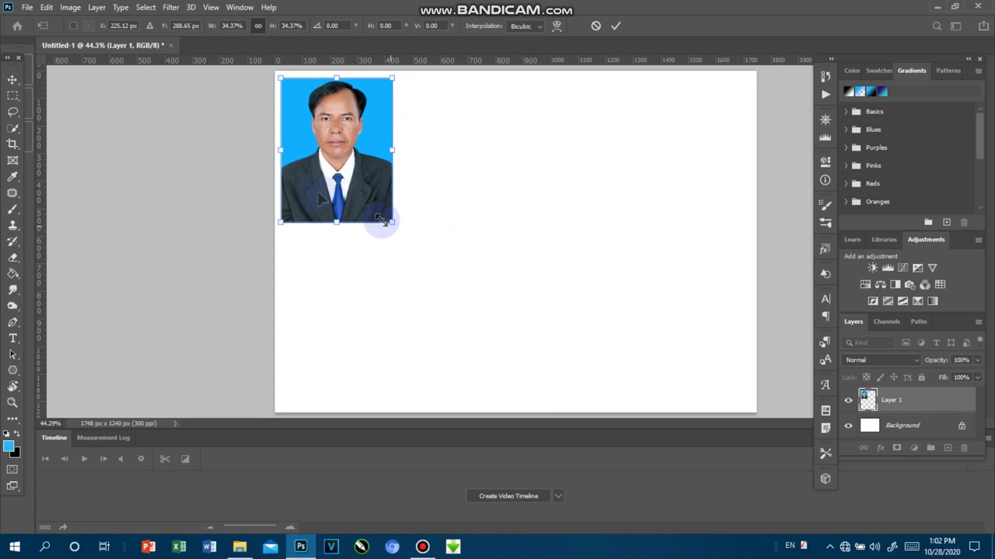
{"action": "left_click", "coordinate": [12, 79]}
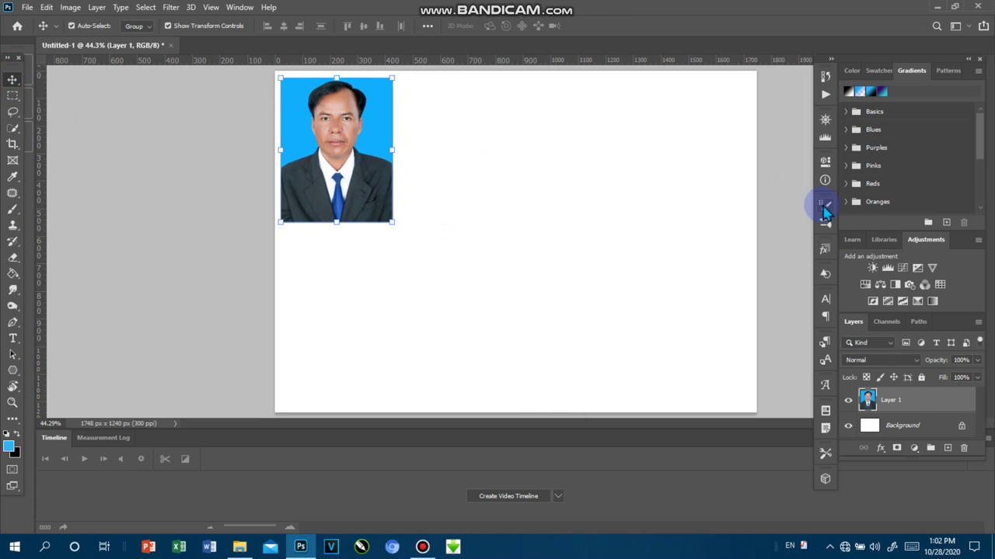
{"action": "key", "text": "shift+Left"}
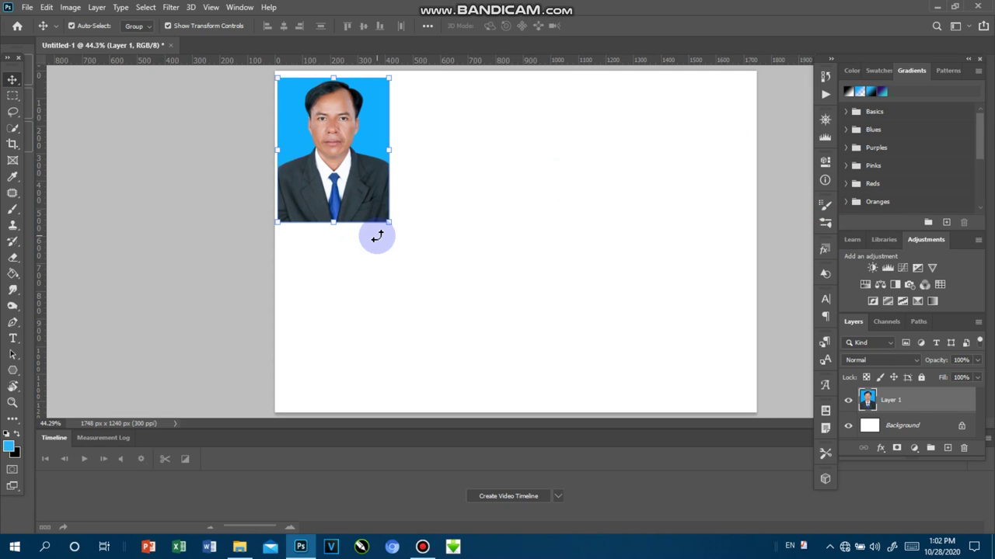
{"action": "key", "text": "ctrl+j"}
{"action": "key", "text": "ctrl+j"}
{"action": "key", "text": "ctrl+j"}
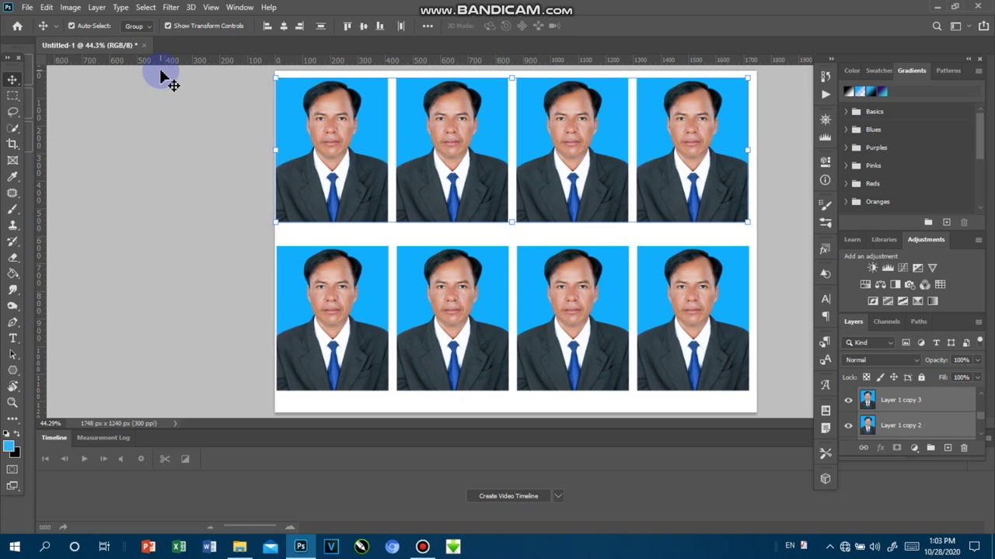
Refresh the Windows desktop and return to Photoshop's Home screen of recent files
{"action": "left_click", "coordinate": [27, 7]}
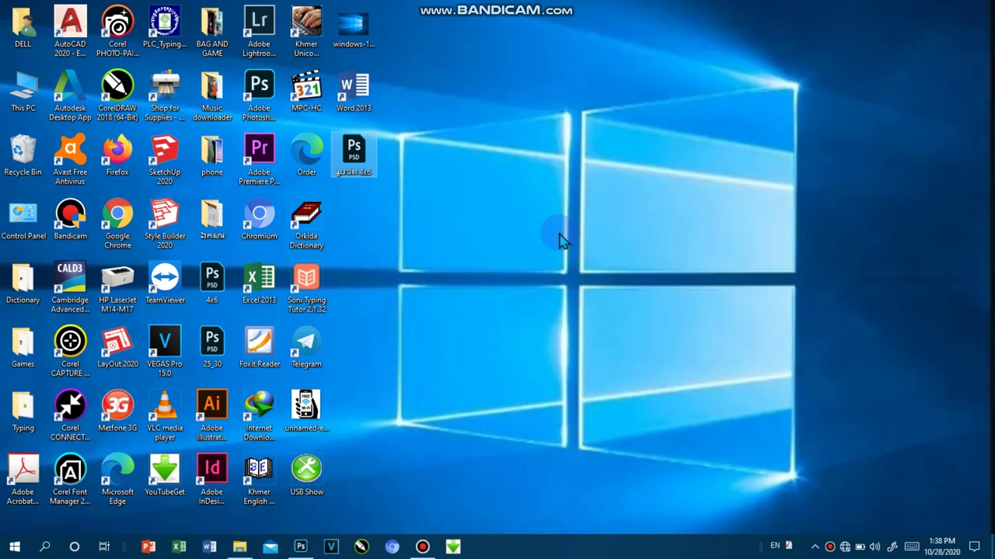
{"action": "right_click", "coordinate": [508, 190]}
{"action": "left_click", "coordinate": [530, 255]}
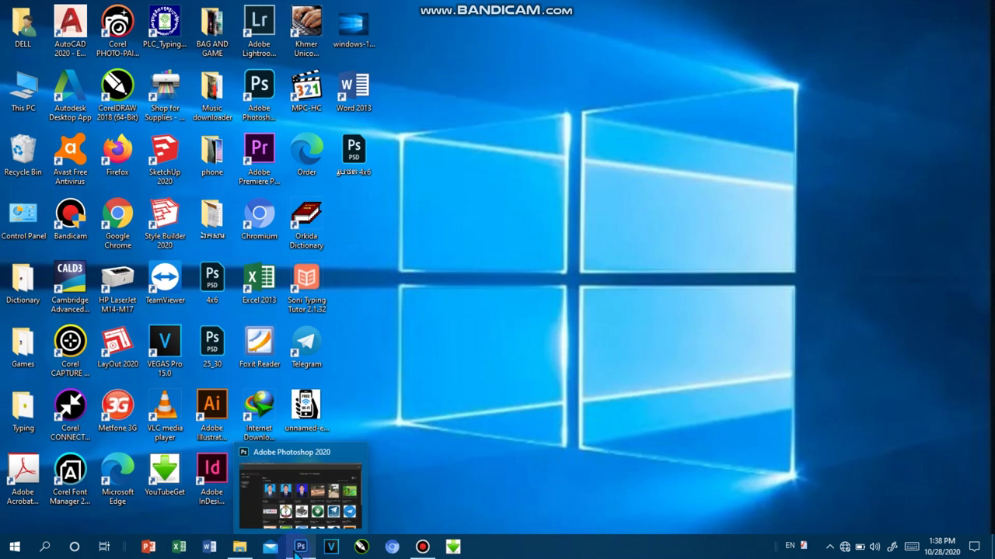
{"action": "left_click", "coordinate": [296, 550]}
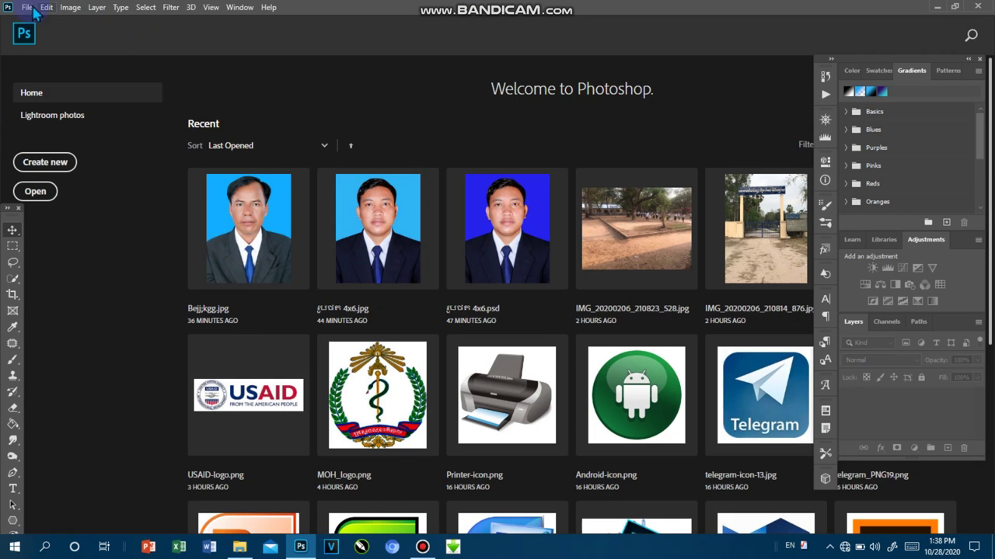
Bring up the New Document dialog, preset to A6 at 105 × 148 mm, 300 Pixels/Inch
{"action": "left_click_drag", "start_coordinate": [304, 72], "coordinate": [315, 90]}
{"action": "left_click", "coordinate": [61, 167]}
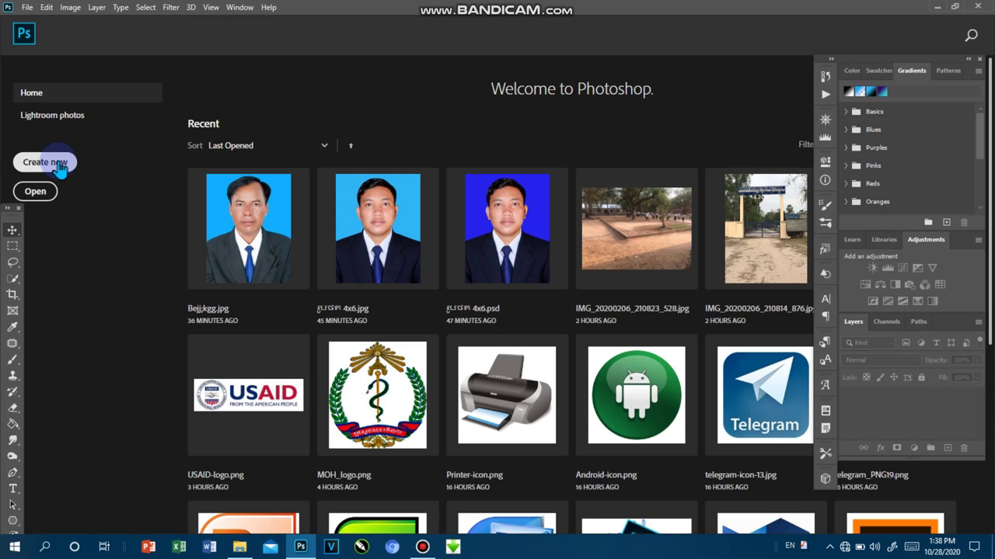
{"action": "left_click", "coordinate": [60, 170]}
{"action": "left_click", "coordinate": [61, 170]}
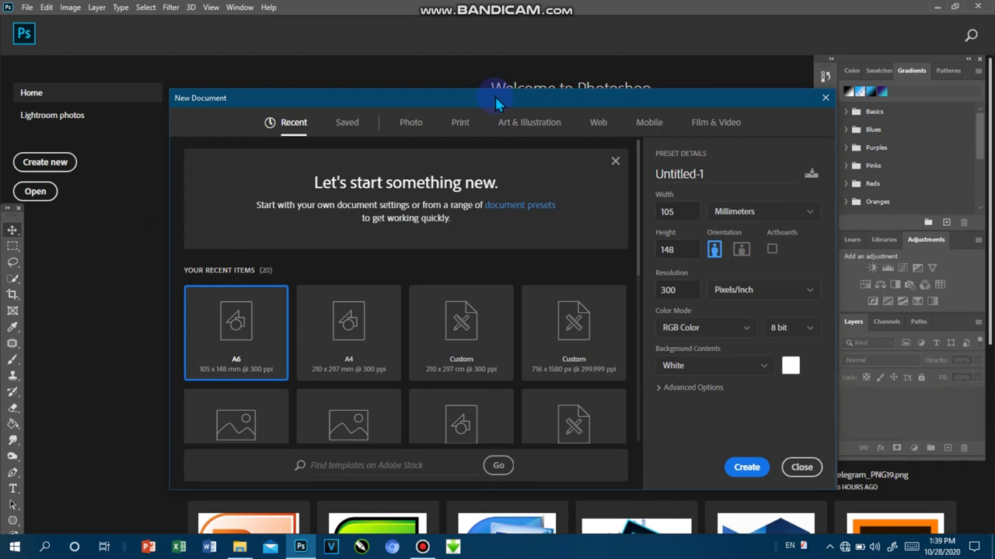
Move the New Document dialog up-left and show the Print preset list
{"action": "left_click_drag", "start_coordinate": [495, 102], "coordinate": [440, 45]}
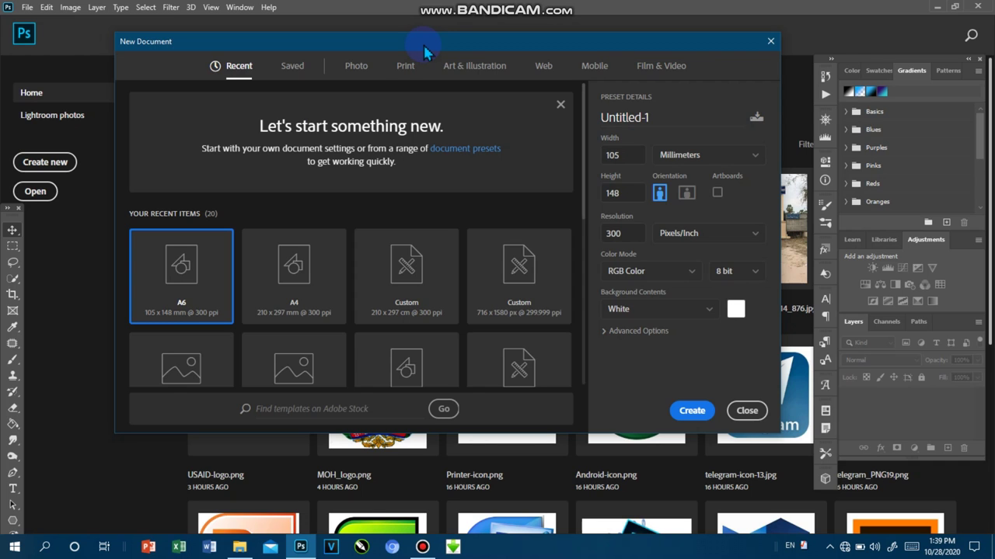
{"action": "left_click", "coordinate": [354, 72]}
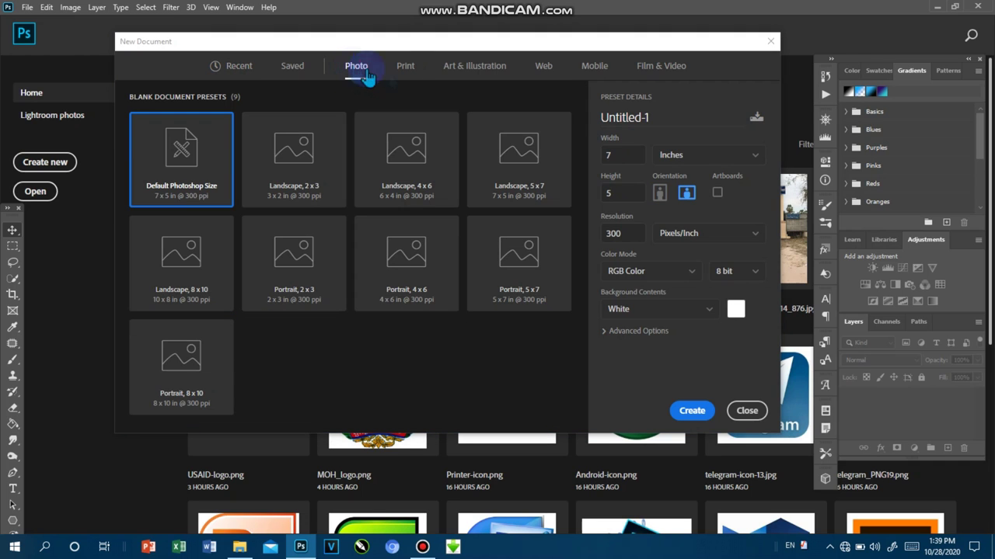
{"action": "left_click", "coordinate": [403, 67]}
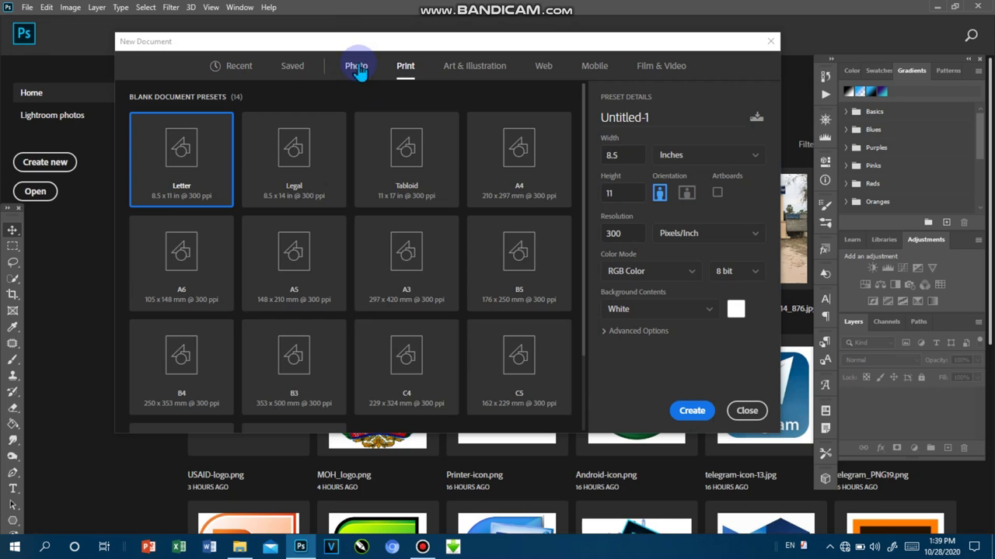
{"action": "left_click", "coordinate": [357, 68]}
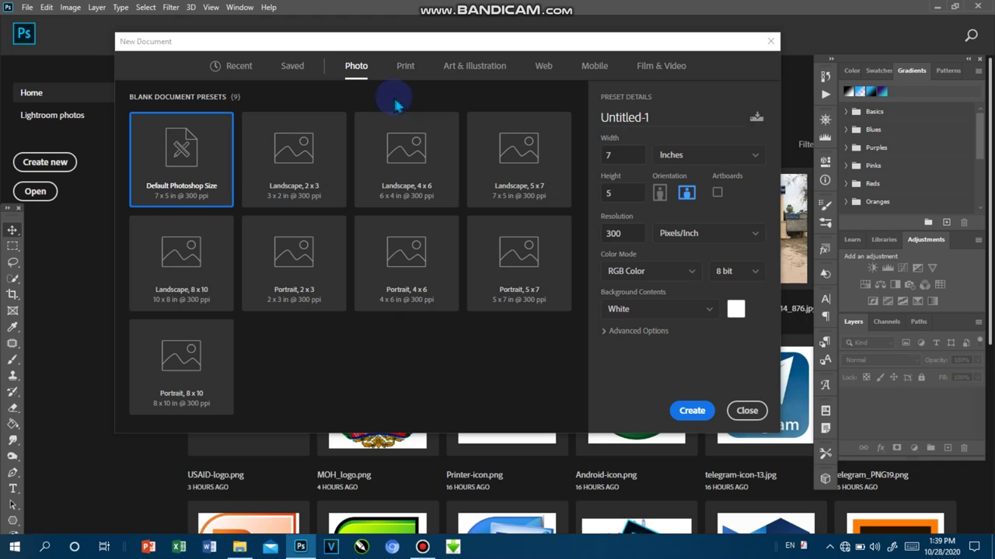
{"action": "left_click", "coordinate": [405, 69]}
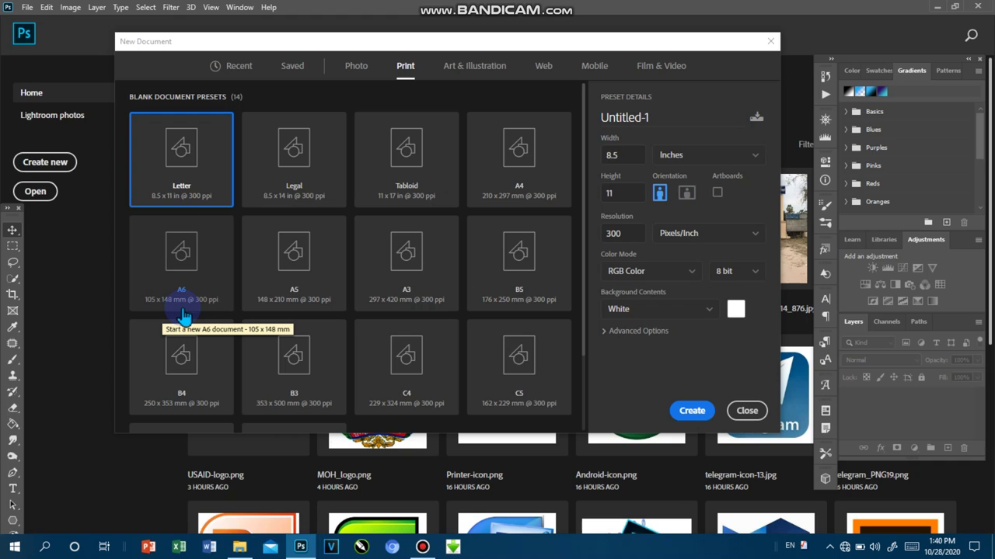
Set units to Centimeters and pick the A6 preset in landscape orientation
{"action": "left_click", "coordinate": [754, 159]}
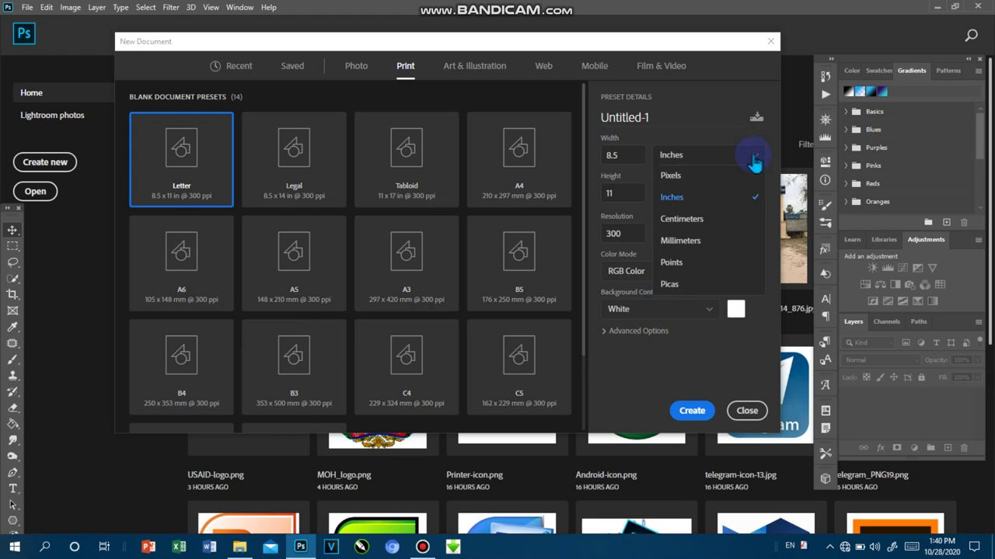
{"action": "left_click", "coordinate": [680, 220]}
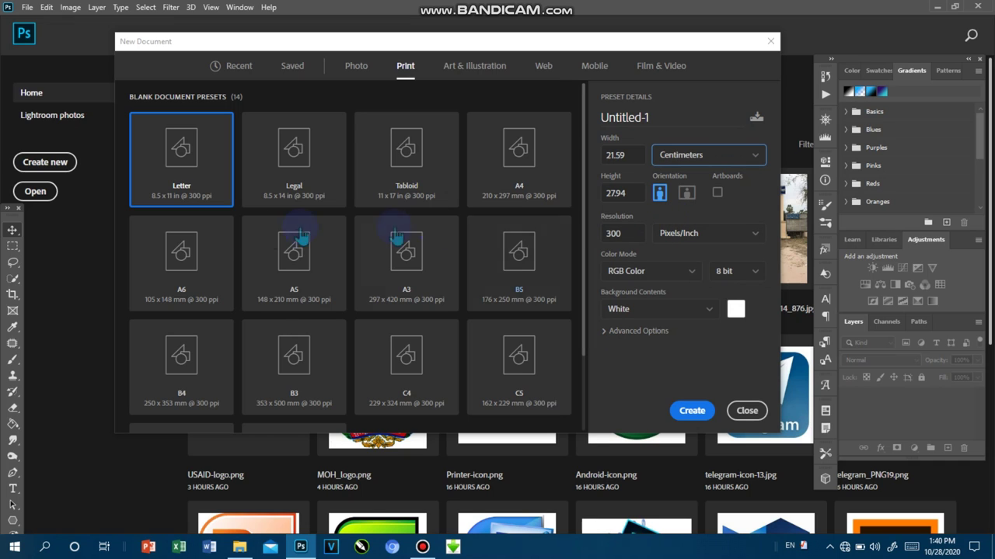
{"action": "left_click", "coordinate": [184, 252]}
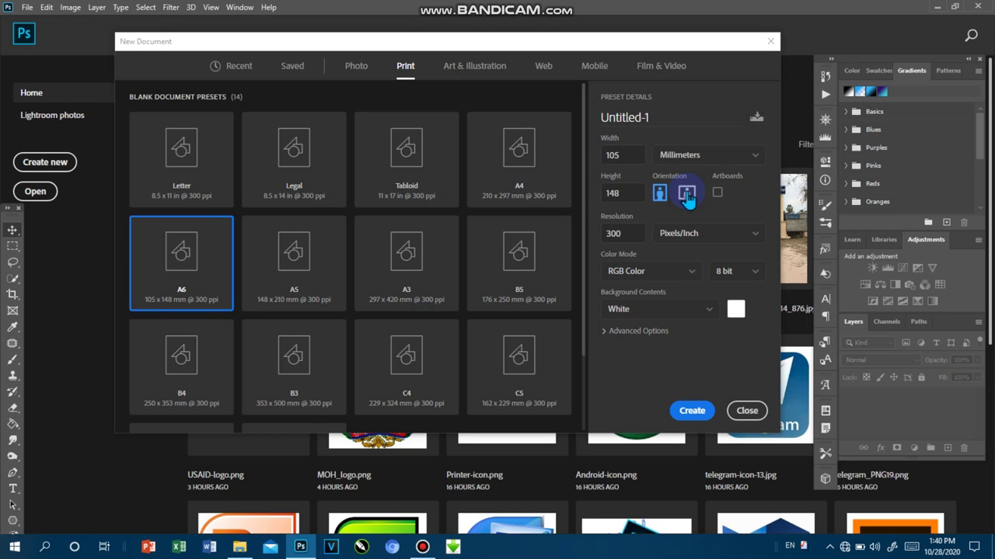
{"action": "left_click", "coordinate": [687, 195]}
Keep 300 ppi, set CMYK Color with a White background, and create the document
{"action": "double_click", "coordinate": [624, 234]}
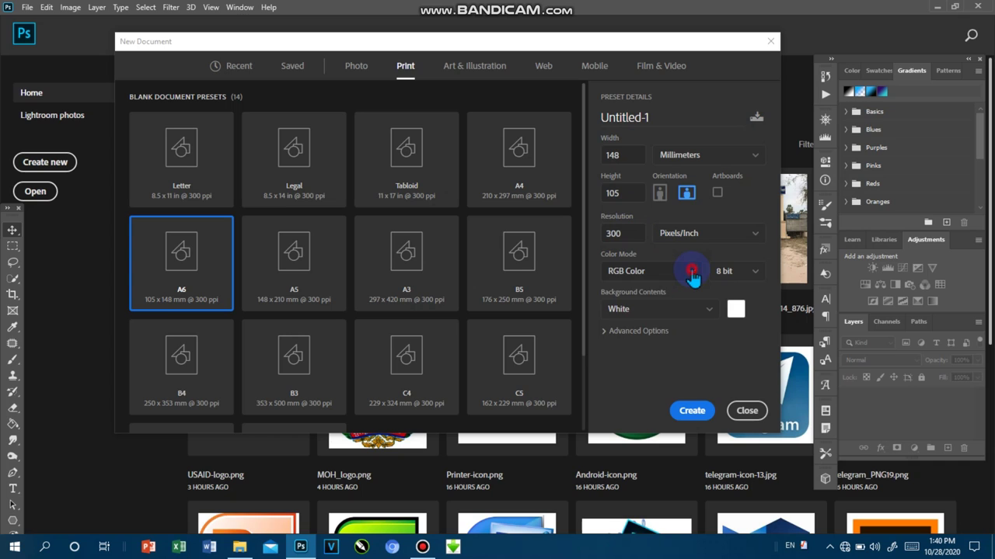
{"action": "left_click", "coordinate": [691, 272]}
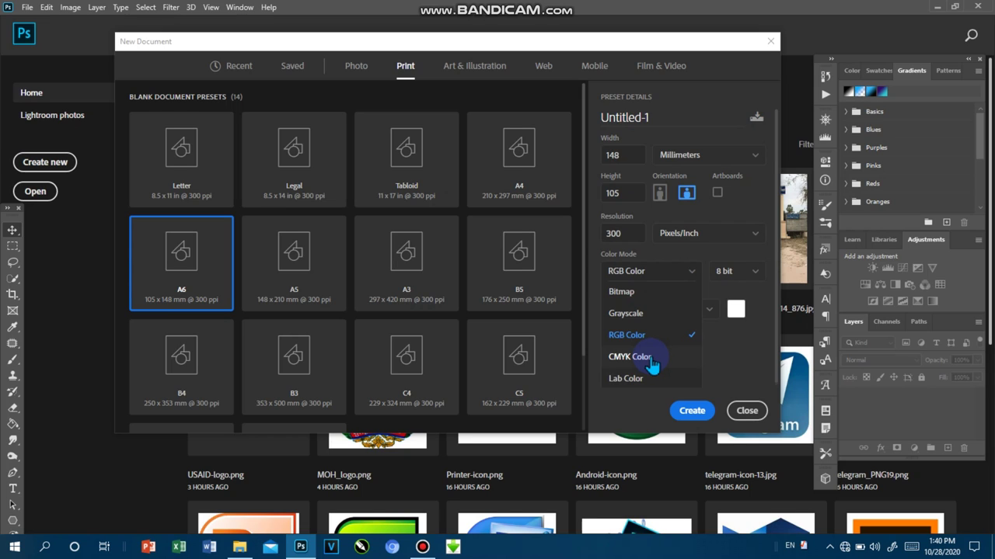
{"action": "left_click", "coordinate": [650, 359]}
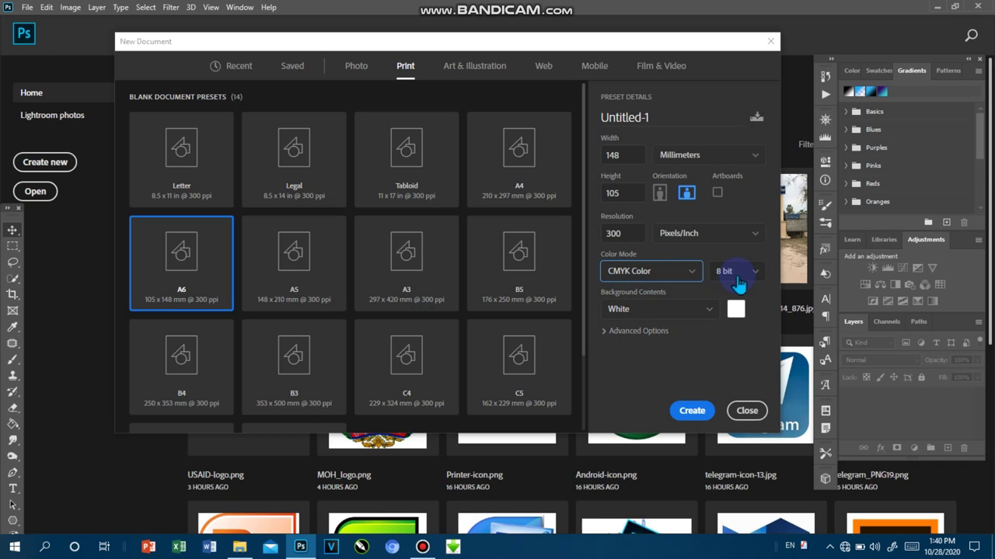
{"action": "left_click", "coordinate": [708, 311]}
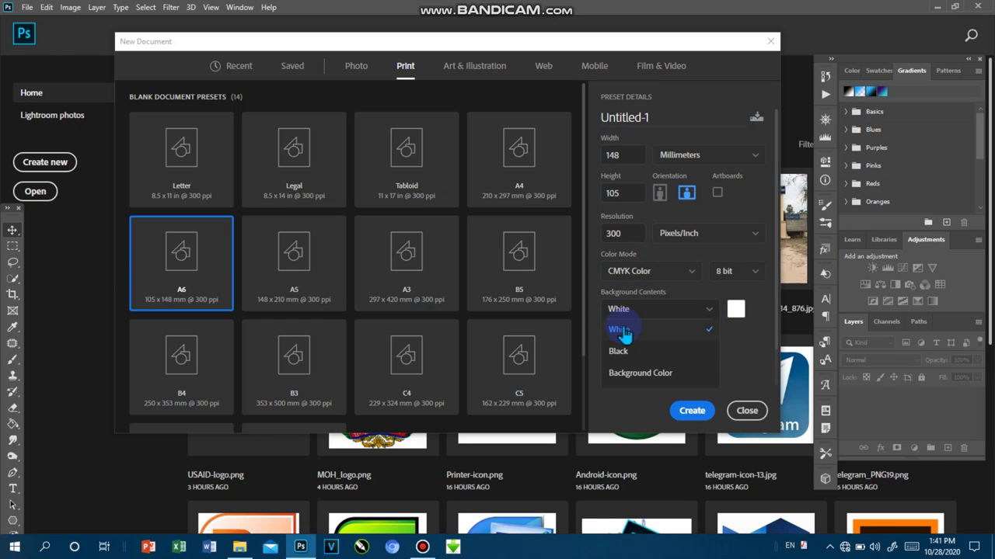
{"action": "left_click", "coordinate": [624, 333]}
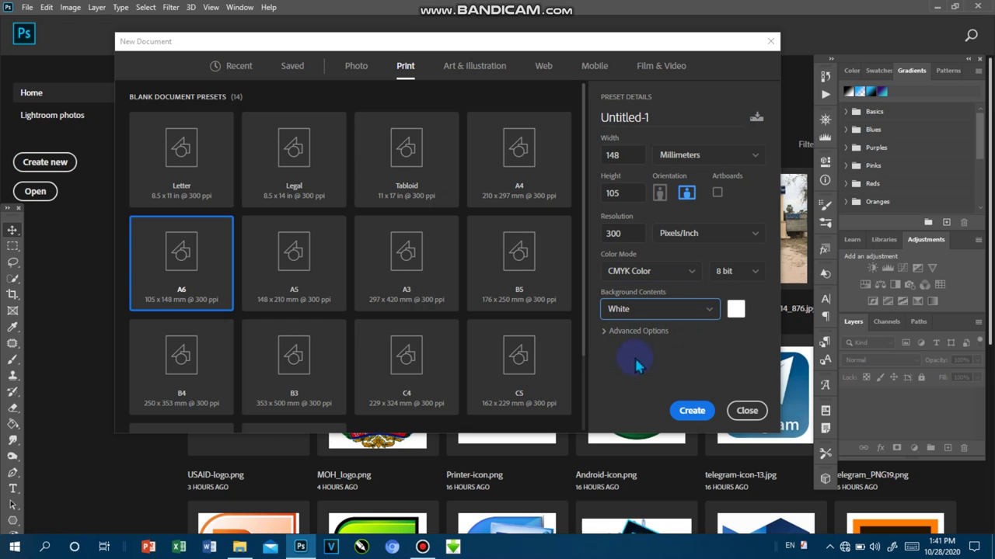
{"action": "left_click", "coordinate": [694, 416]}
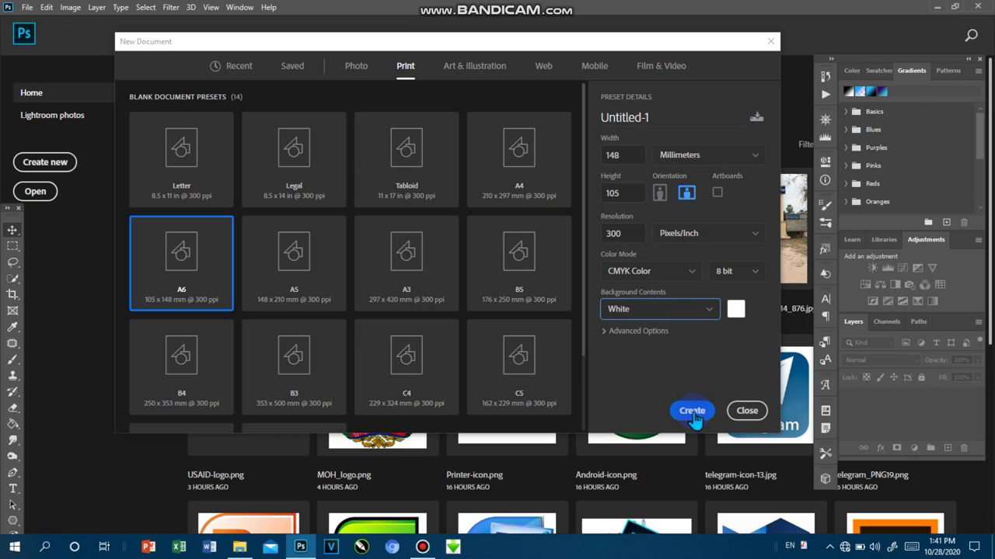
{"action": "left_click", "coordinate": [693, 414]}
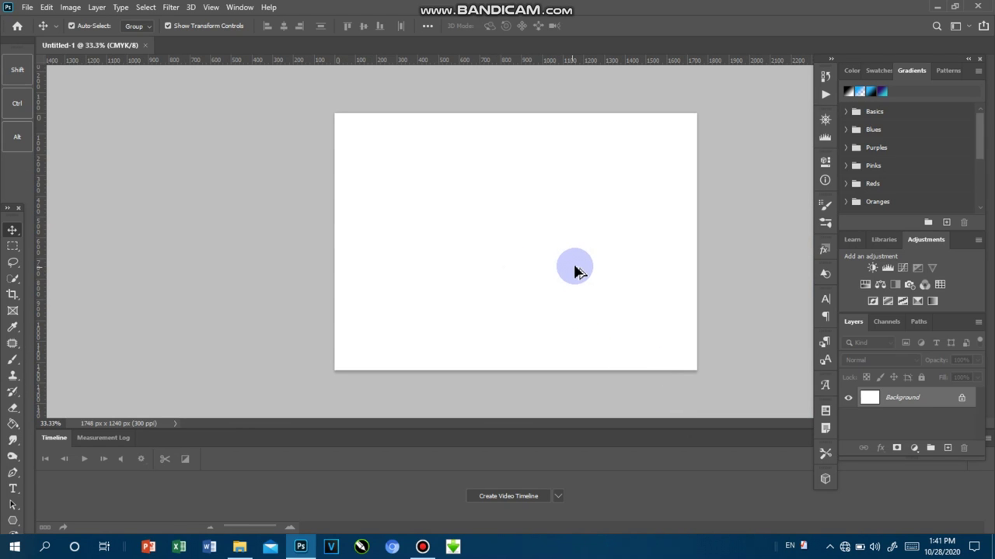
Zoom the blank Untitled-1 canvas from 33.3% to 44.4%
{"action": "scroll", "coordinate": [575, 271], "scroll_direction": "up", "scroll_amount": 1}
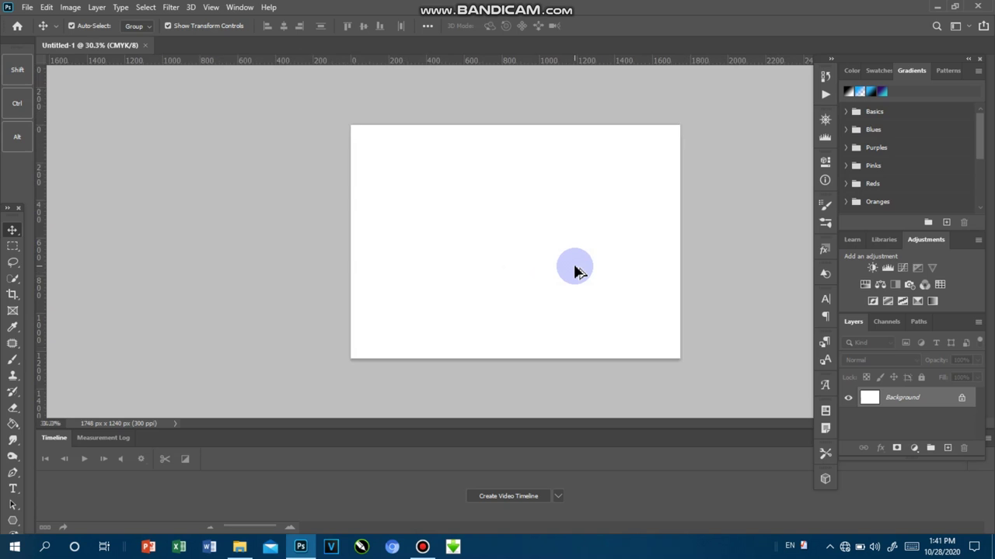
{"action": "scroll", "coordinate": [575, 270], "scroll_direction": "up", "scroll_amount": 2}
{"action": "scroll", "coordinate": [574, 270], "scroll_direction": "up", "scroll_amount": 1}
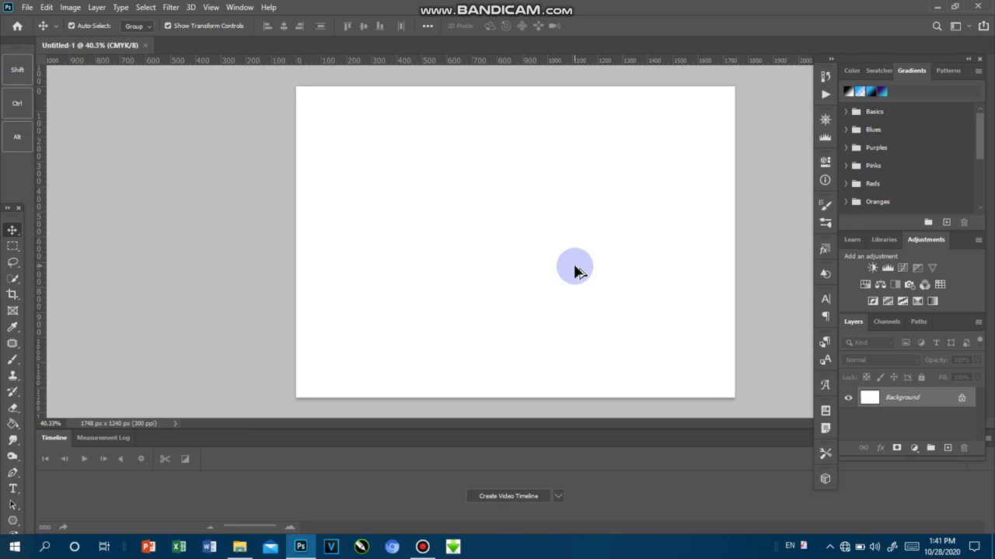
{"action": "scroll", "coordinate": [575, 270], "scroll_direction": "up", "scroll_amount": 1}
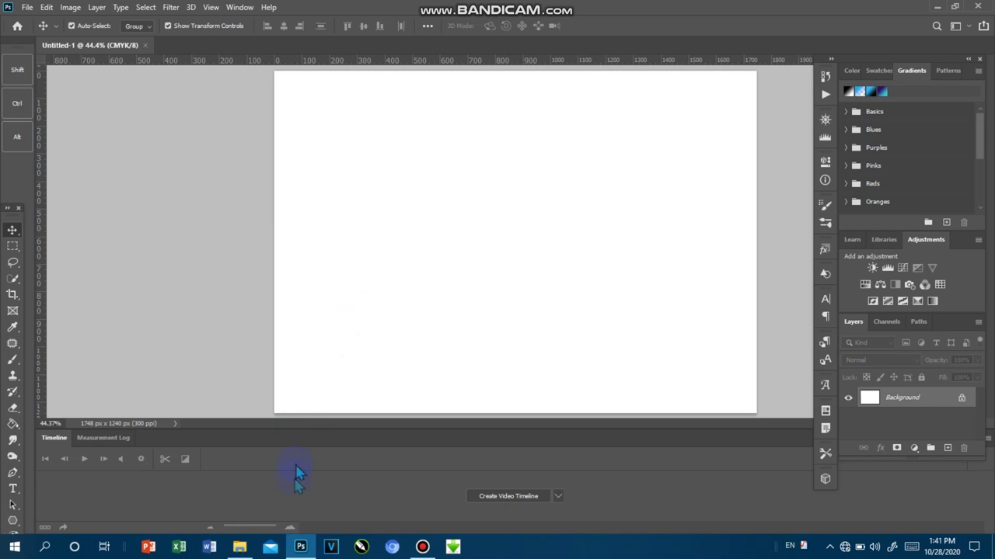
Preview the 4x6 passport photo in File Explorer, then drag it into Photoshop
{"action": "left_click", "coordinate": [239, 547]}
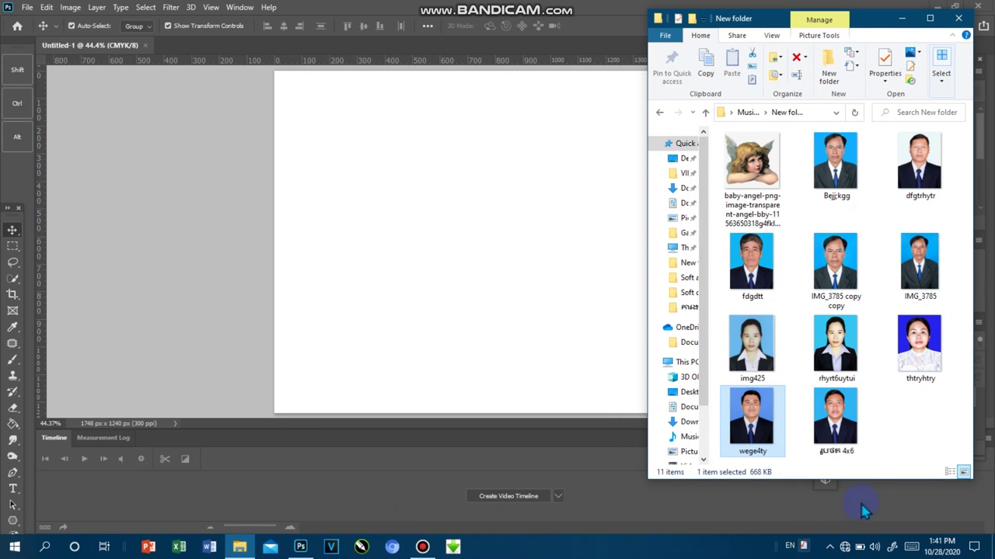
{"action": "left_click", "coordinate": [837, 425]}
{"action": "double_click", "coordinate": [837, 425]}
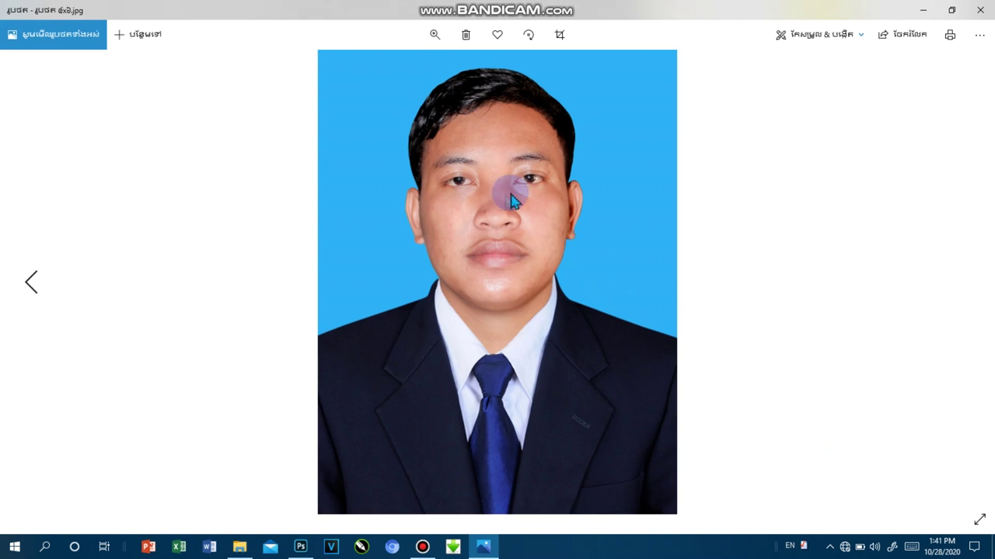
{"action": "left_click", "coordinate": [983, 9]}
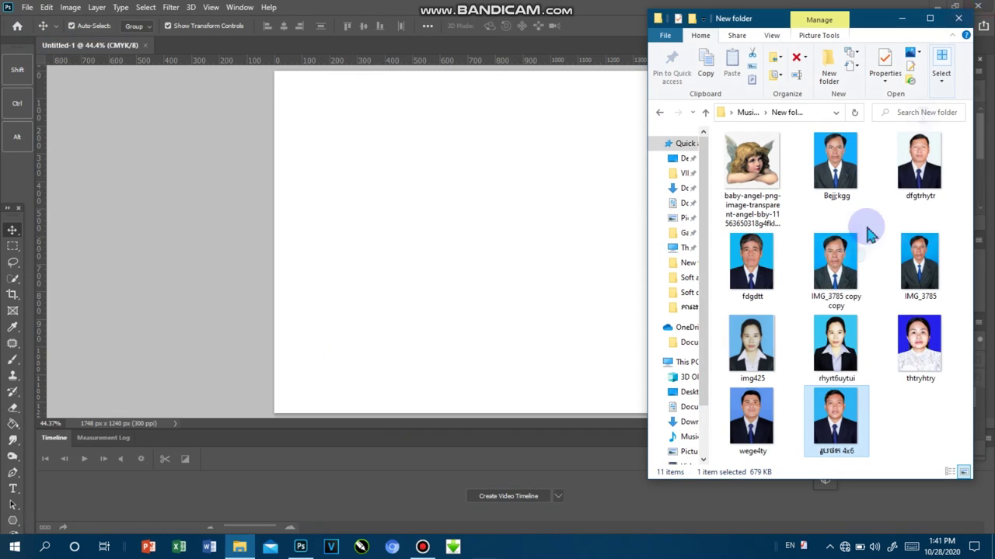
{"action": "left_click_drag", "start_coordinate": [836, 420], "coordinate": [186, 59]}
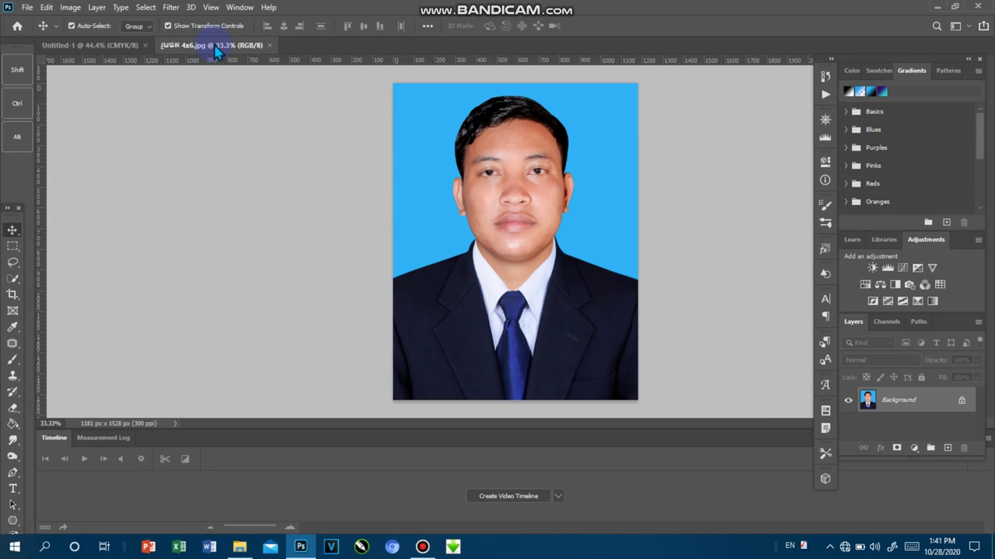
Float the 4x6.jpg document beside Untitled-1 and drag the photo onto it as Layer 1
{"action": "mouse_move", "coordinate": [218, 50]}
{"action": "left_mouse_down"}
{"action": "mouse_move", "coordinate": [320, 128]}
{"action": "mouse_move", "coordinate": [614, 163]}
{"action": "left_mouse_up"}
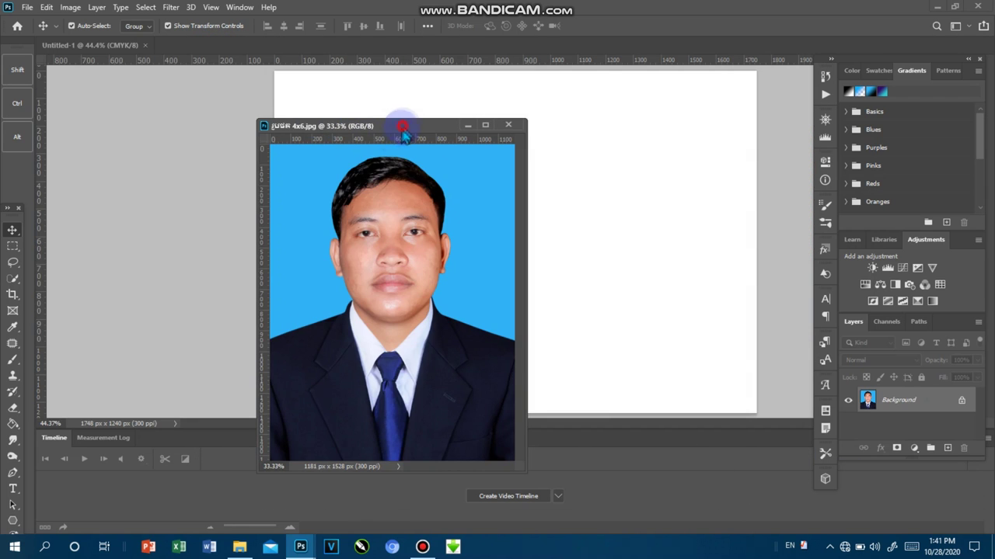
{"action": "left_click_drag", "start_coordinate": [614, 163], "coordinate": [695, 78]}
{"action": "mouse_move", "coordinate": [645, 122]}
{"action": "left_mouse_down"}
{"action": "mouse_move", "coordinate": [577, 137]}
{"action": "mouse_move", "coordinate": [401, 117]}
{"action": "left_mouse_up"}
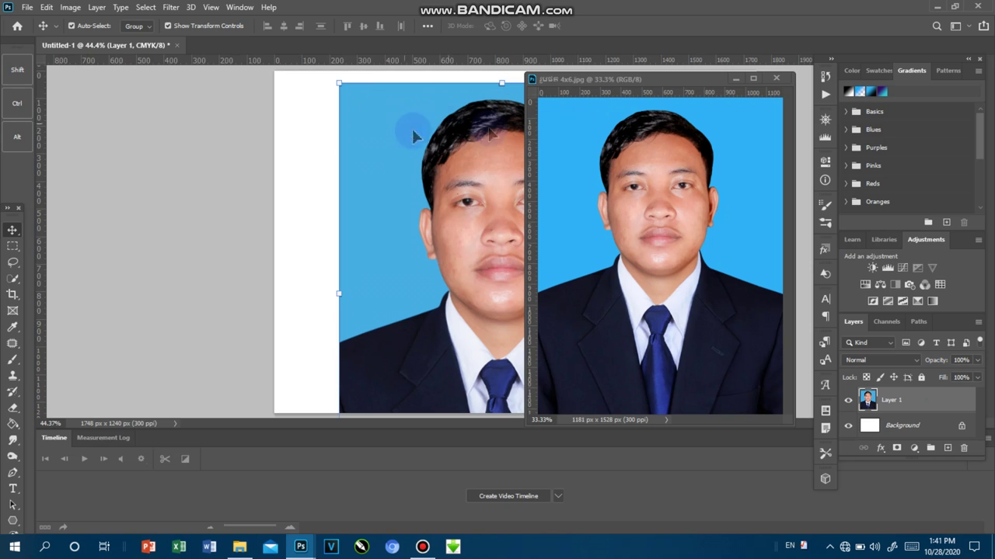
Close the 4x6.jpg window and scale Layer 1 toward the sheet's top-left corner
{"action": "left_click", "coordinate": [776, 79]}
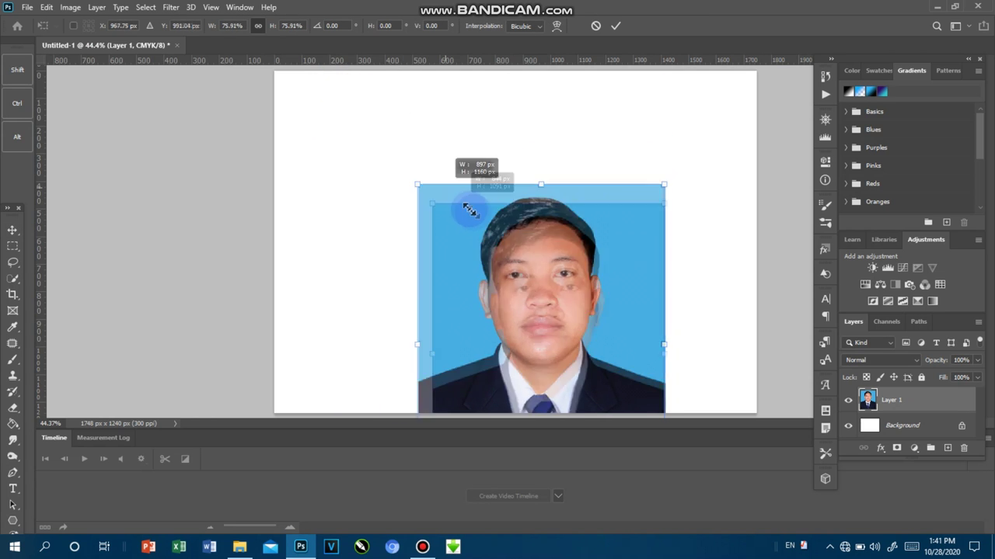
{"action": "left_click_drag", "start_coordinate": [335, 80], "coordinate": [471, 250]}
{"action": "left_click_drag", "start_coordinate": [504, 285], "coordinate": [306, 108]}
{"action": "key", "text": "Right"}
{"action": "key", "text": "Right"}
{"action": "key", "text": "Right"}
{"action": "key", "text": "Right"}
{"action": "key", "text": "Right"}
{"action": "key", "text": "Right"}
{"action": "key", "text": "Right"}
{"action": "key", "text": "Right"}
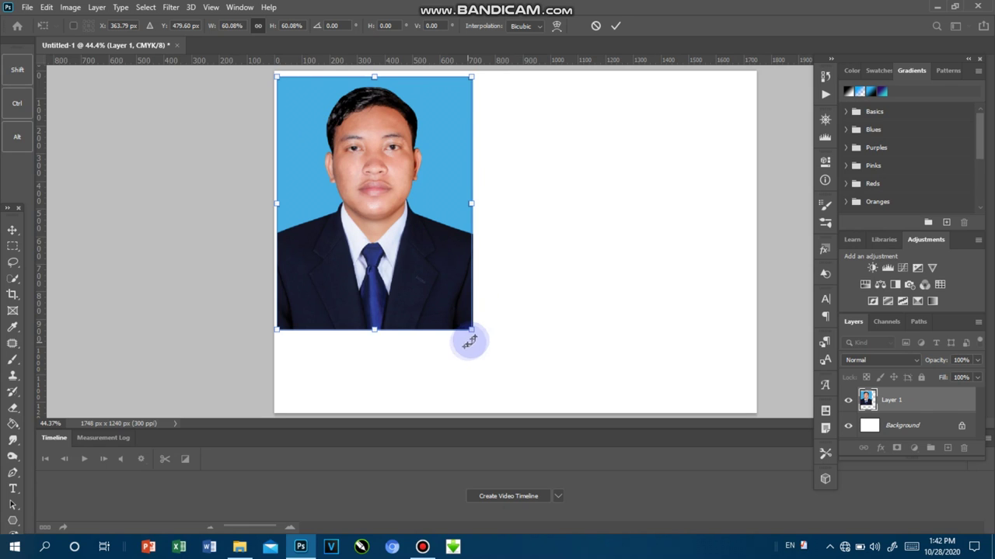
{"action": "mouse_move", "coordinate": [474, 332]}
{"action": "left_mouse_down"}
{"action": "mouse_move", "coordinate": [382, 235]}
{"action": "mouse_move", "coordinate": [465, 354]}
{"action": "mouse_move", "coordinate": [373, 258]}
{"action": "left_mouse_up"}
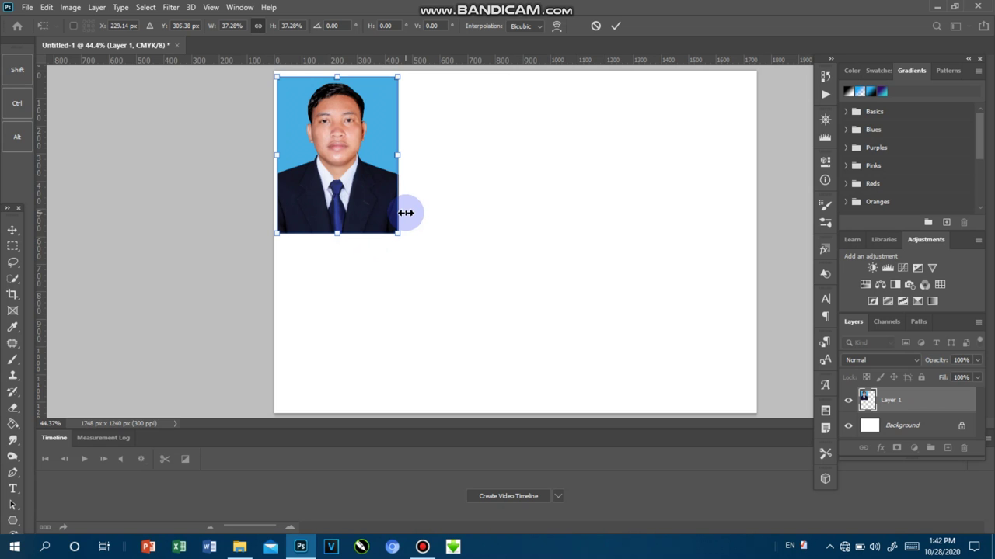
{"action": "mouse_move", "coordinate": [397, 231]}
{"action": "left_mouse_down"}
{"action": "mouse_move", "coordinate": [513, 349]}
{"action": "mouse_move", "coordinate": [480, 277]}
{"action": "mouse_move", "coordinate": [504, 244]}
{"action": "mouse_move", "coordinate": [632, 303]}
{"action": "mouse_move", "coordinate": [586, 402]}
{"action": "mouse_move", "coordinate": [455, 285]}
{"action": "mouse_move", "coordinate": [473, 178]}
{"action": "mouse_move", "coordinate": [590, 201]}
{"action": "mouse_move", "coordinate": [621, 373]}
{"action": "mouse_move", "coordinate": [572, 387]}
{"action": "mouse_move", "coordinate": [604, 389]}
{"action": "mouse_move", "coordinate": [561, 380]}
{"action": "mouse_move", "coordinate": [602, 385]}
{"action": "left_mouse_up"}
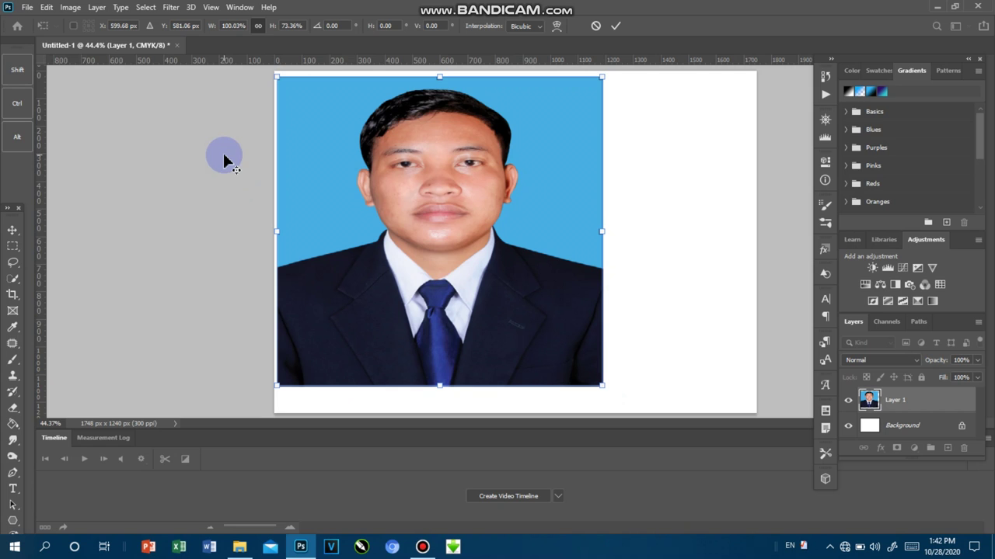
Apply the distorted resize, then undo it to restore Layer 1's size
{"action": "left_click", "coordinate": [615, 25]}
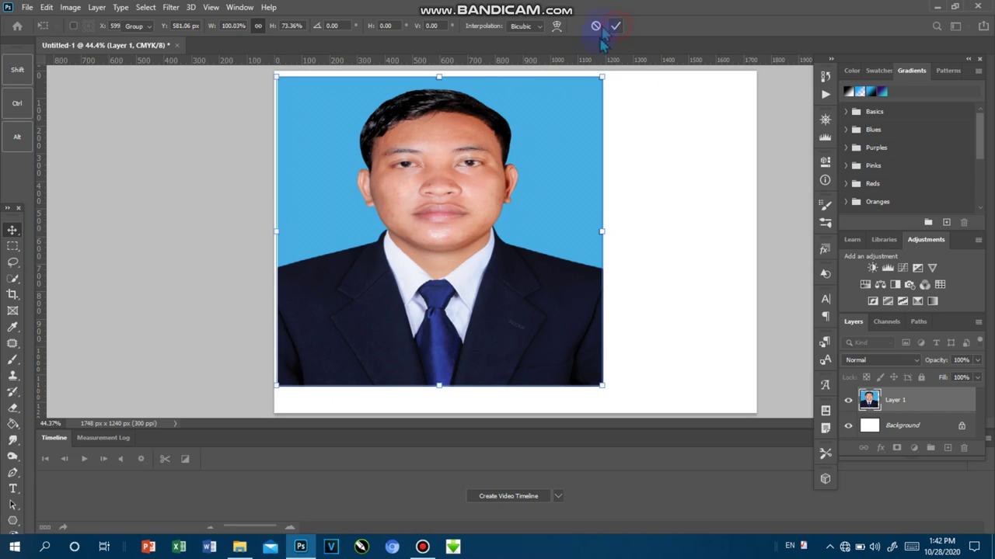
{"action": "key", "text": "ctrl"}
{"action": "key", "text": "ctrl+z"}
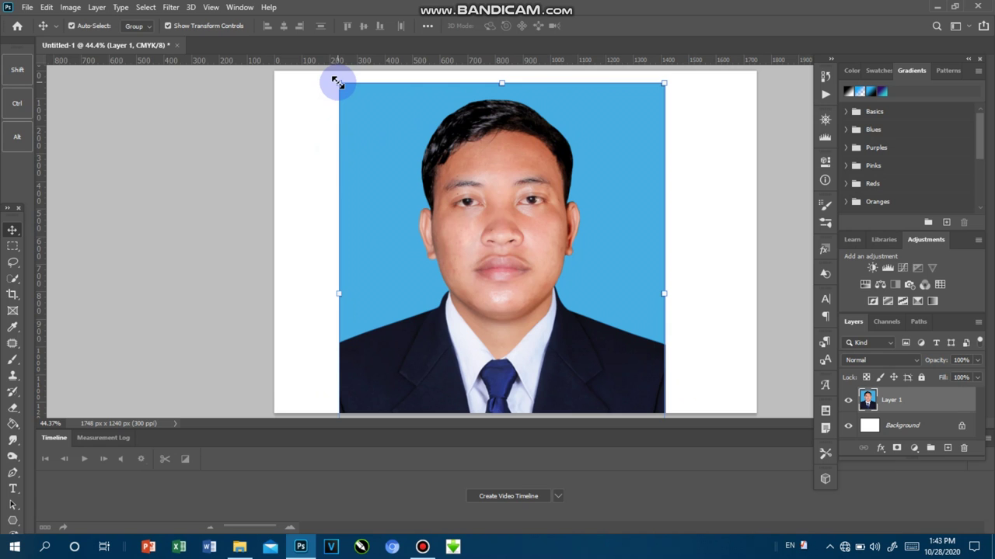
Scale Layer 1 proportionally to 34.94%, nudge it into the top-left corner, and commit
{"action": "mouse_move", "coordinate": [338, 82]}
{"action": "left_mouse_down"}
{"action": "mouse_move", "coordinate": [399, 174]}
{"action": "mouse_move", "coordinate": [532, 315]}
{"action": "mouse_move", "coordinate": [317, 99]}
{"action": "left_mouse_up"}
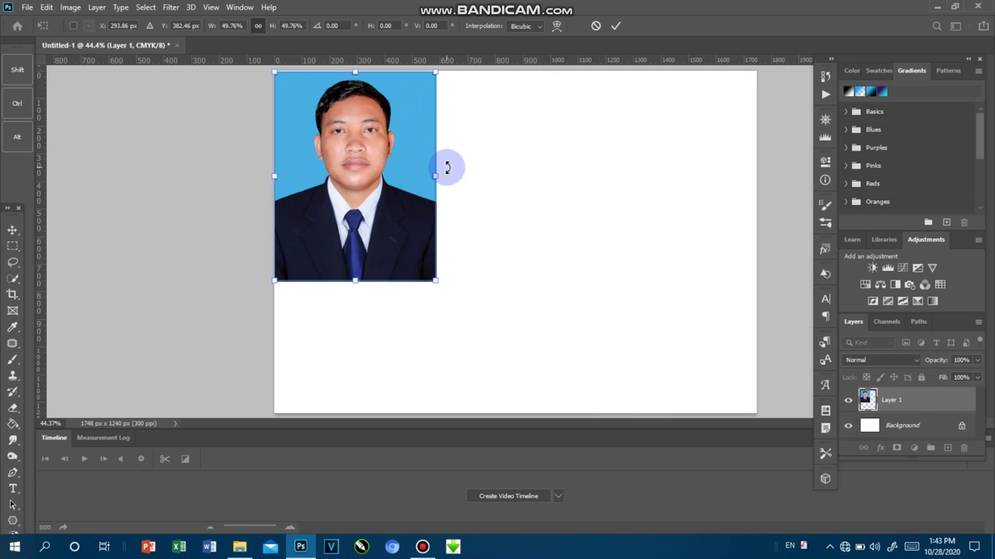
{"action": "key", "text": "Right"}
{"action": "key", "text": "Down"}
{"action": "key", "text": "Down"}
{"action": "key", "text": "Right"}
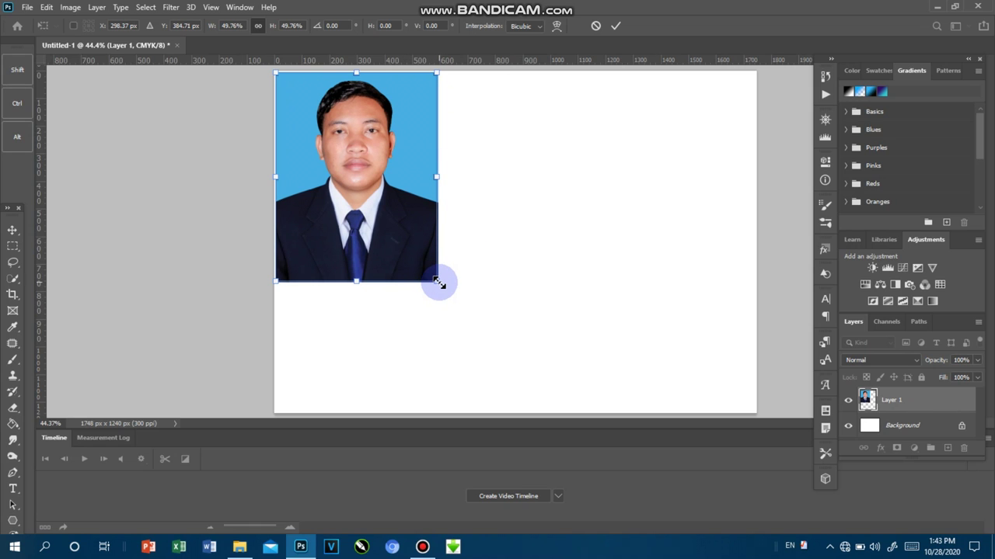
{"action": "key", "text": "Down"}
{"action": "key", "text": "Down"}
{"action": "key", "text": "Right"}
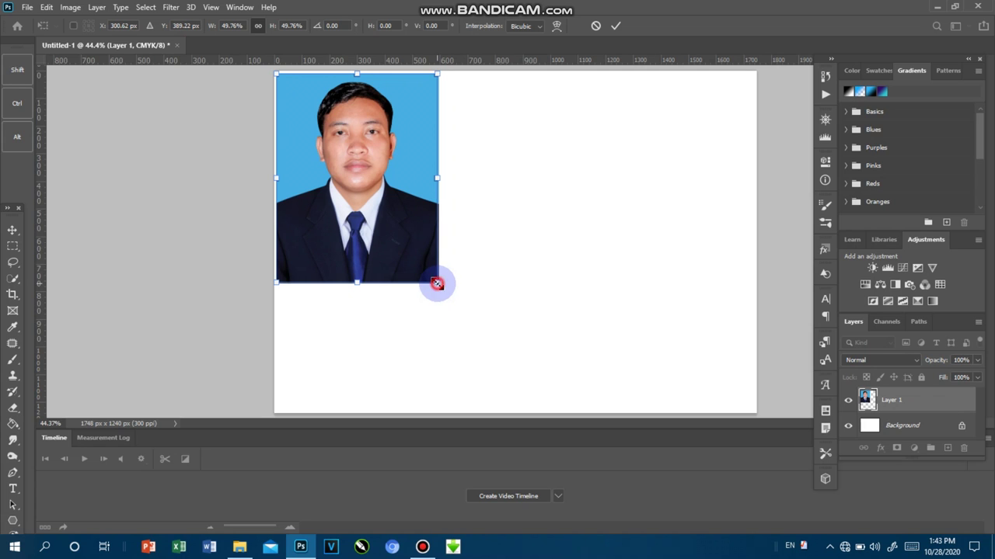
{"action": "left_click_drag", "start_coordinate": [437, 283], "coordinate": [392, 232]}
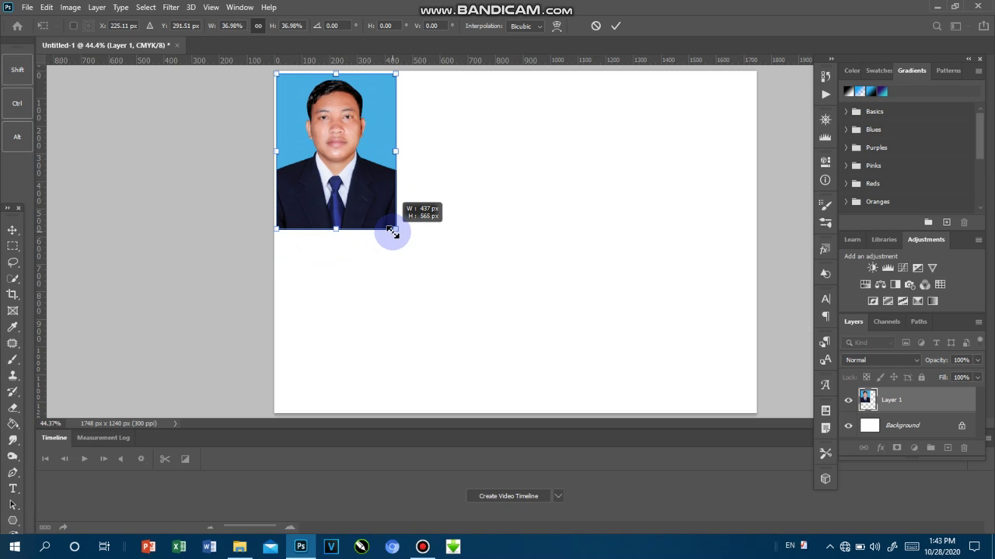
{"action": "left_click_drag", "start_coordinate": [392, 232], "coordinate": [384, 225]}
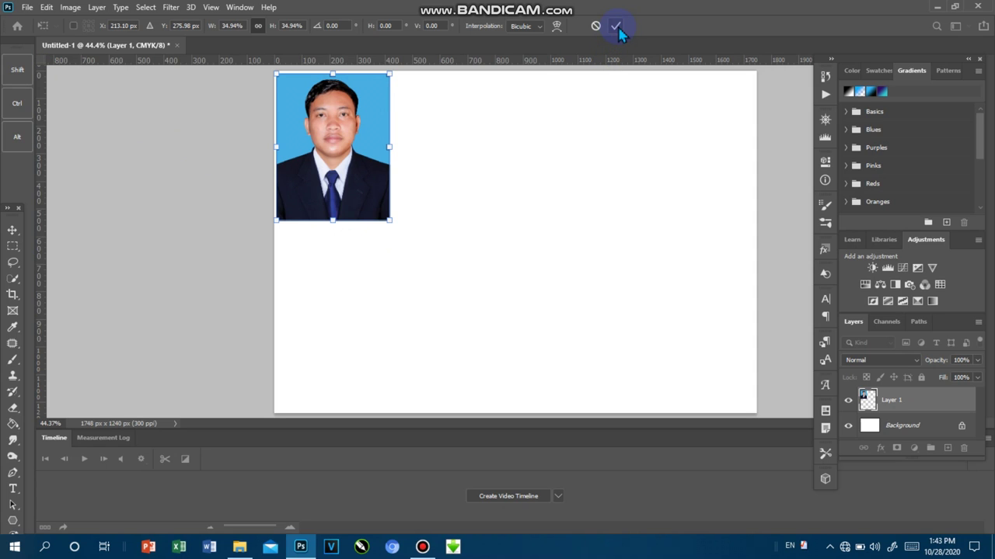
{"action": "left_click", "coordinate": [616, 27]}
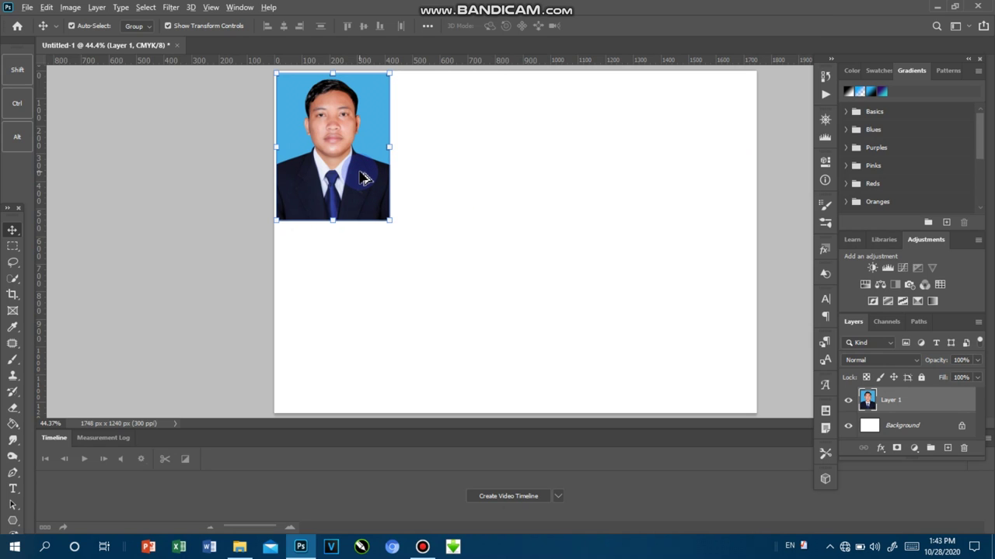
Alt-drag three copies of the photo rightward so four photos line the top row
{"action": "left_click_drag", "start_coordinate": [363, 178], "coordinate": [482, 179]}
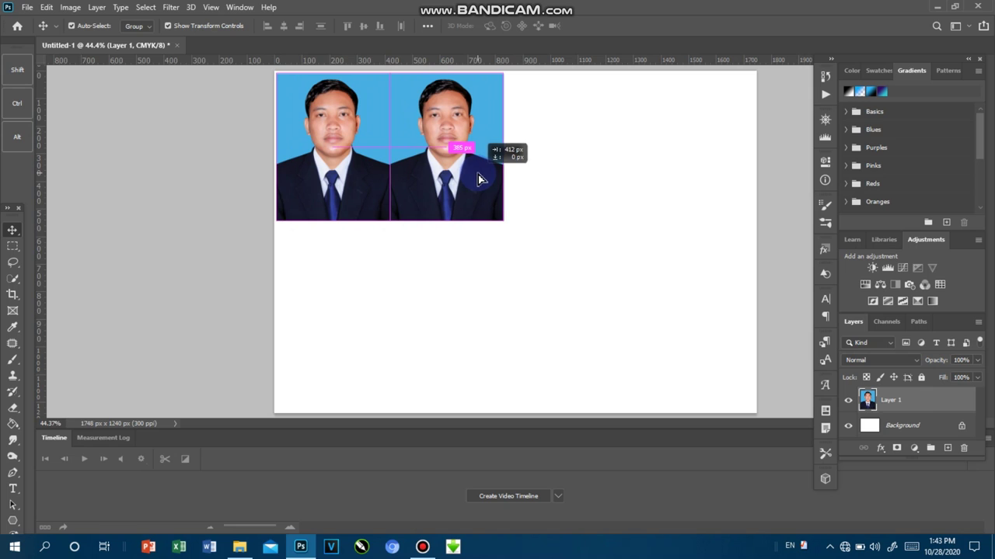
{"action": "key", "text": "Right"}
{"action": "key", "text": "Right"}
{"action": "key", "text": "Right"}
{"action": "key", "text": "Right"}
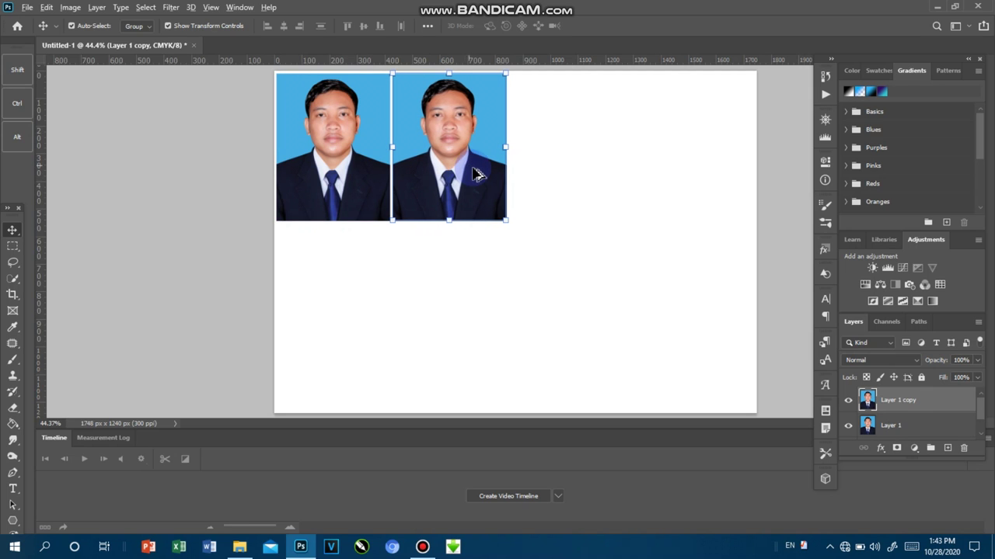
{"action": "left_click_drag", "start_coordinate": [477, 174], "coordinate": [591, 176]}
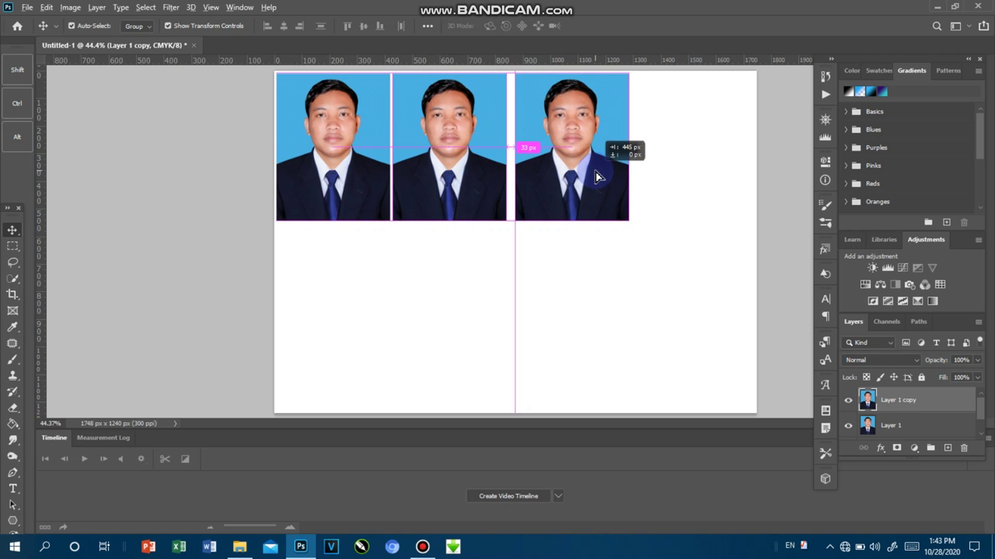
{"action": "left_click_drag", "start_coordinate": [598, 182], "coordinate": [716, 180]}
{"action": "left_click_drag", "start_coordinate": [716, 179], "coordinate": [717, 180]}
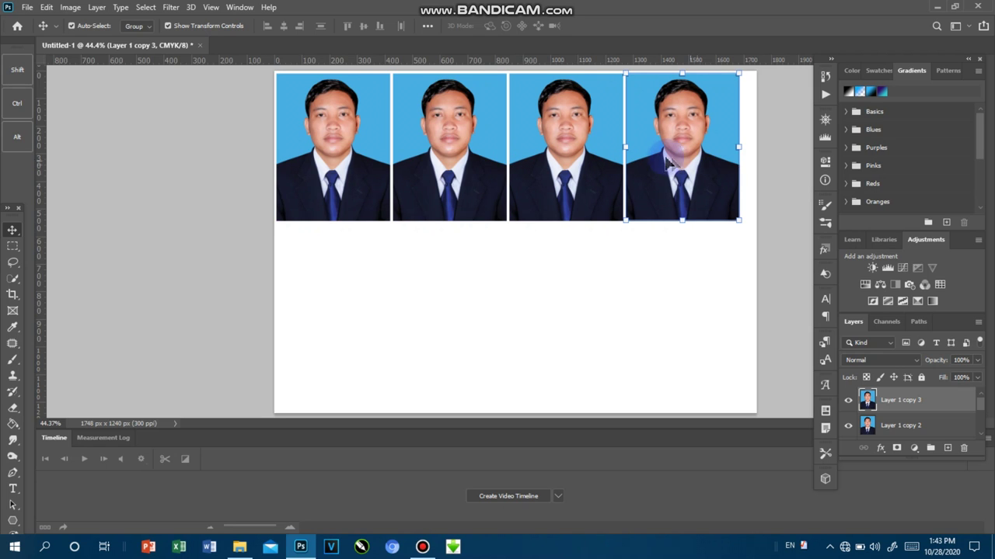
Select all four photo layers and Alt-drag them down as a second row of four
{"action": "right_click", "coordinate": [359, 163]}
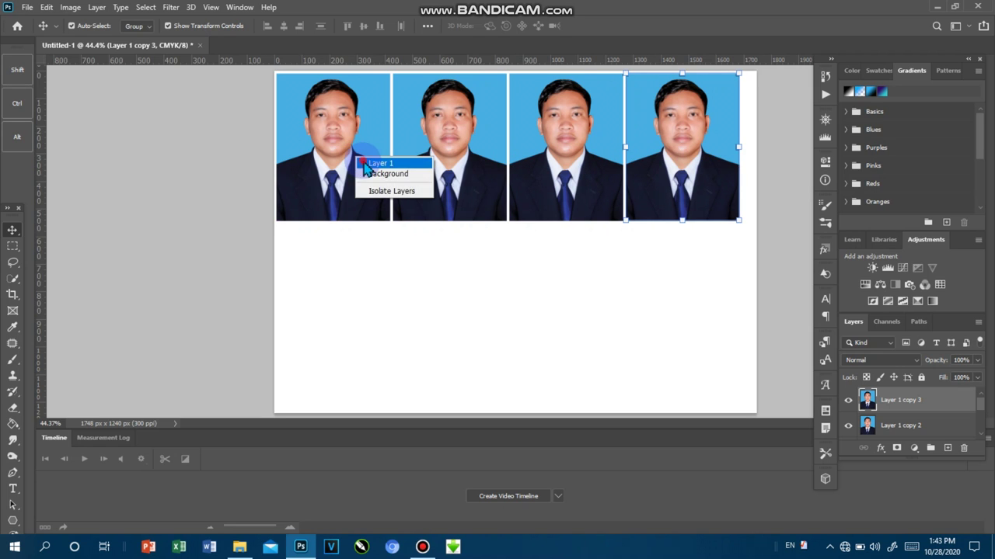
{"action": "left_click", "coordinate": [381, 163]}
{"action": "right_click", "coordinate": [433, 151]}
{"action": "left_click", "coordinate": [464, 156], "text": "shift"}
{"action": "right_click", "coordinate": [536, 152]}
{"action": "left_click", "coordinate": [548, 152], "text": "shift"}
{"action": "right_click", "coordinate": [677, 154]}
{"action": "left_click", "coordinate": [680, 152], "text": "shift"}
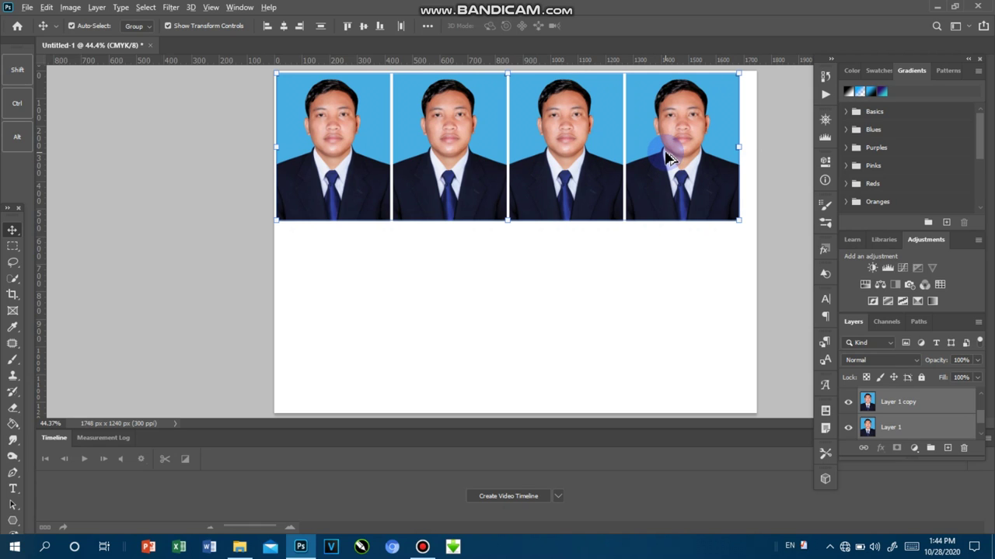
{"action": "left_click_drag", "start_coordinate": [670, 157], "coordinate": [675, 317]}
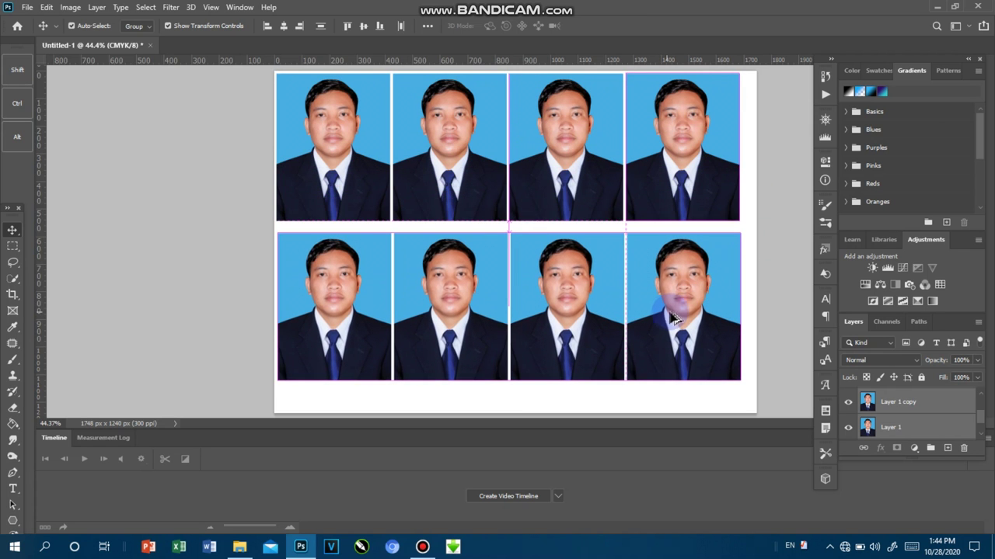
{"action": "left_click_drag", "start_coordinate": [675, 317], "coordinate": [673, 314]}
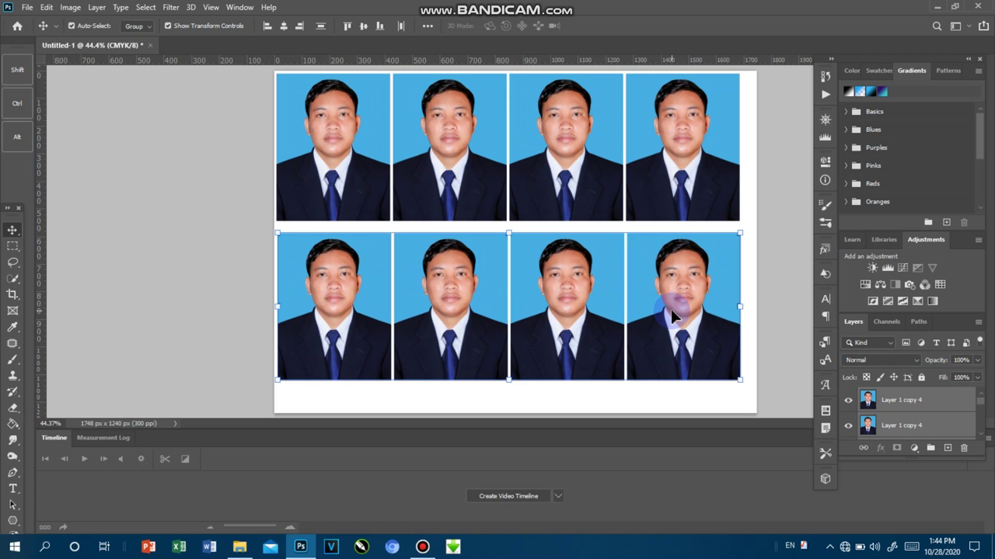
Save the sheet on this computer as a JPEG named 4x6, accepting the default JPEG options
{"action": "left_click", "coordinate": [27, 7]}
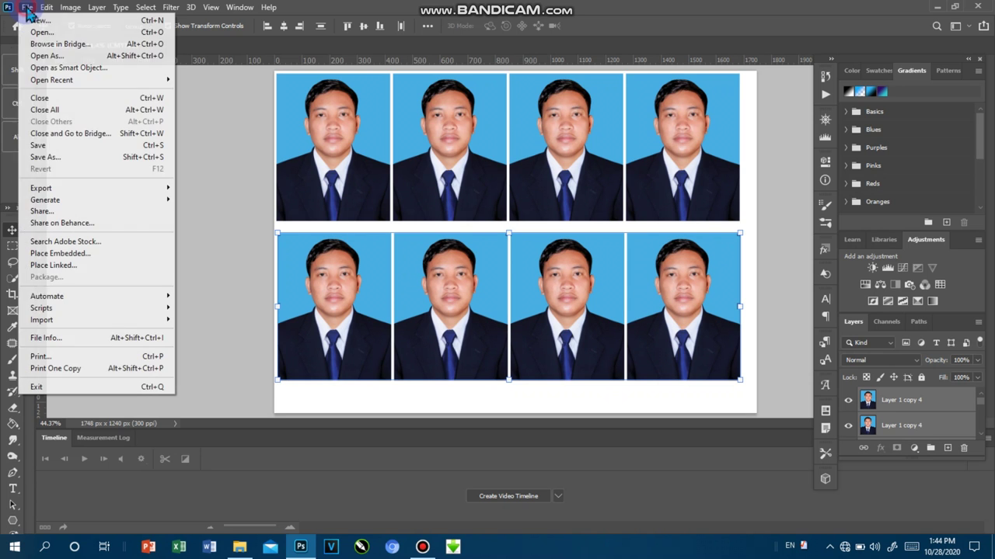
{"action": "left_click", "coordinate": [56, 157]}
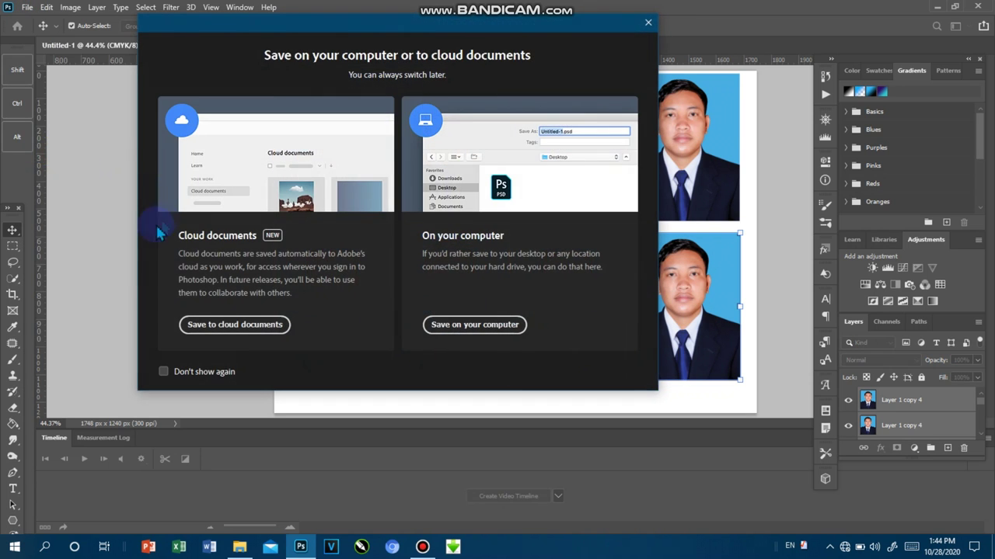
{"action": "left_click", "coordinate": [439, 325]}
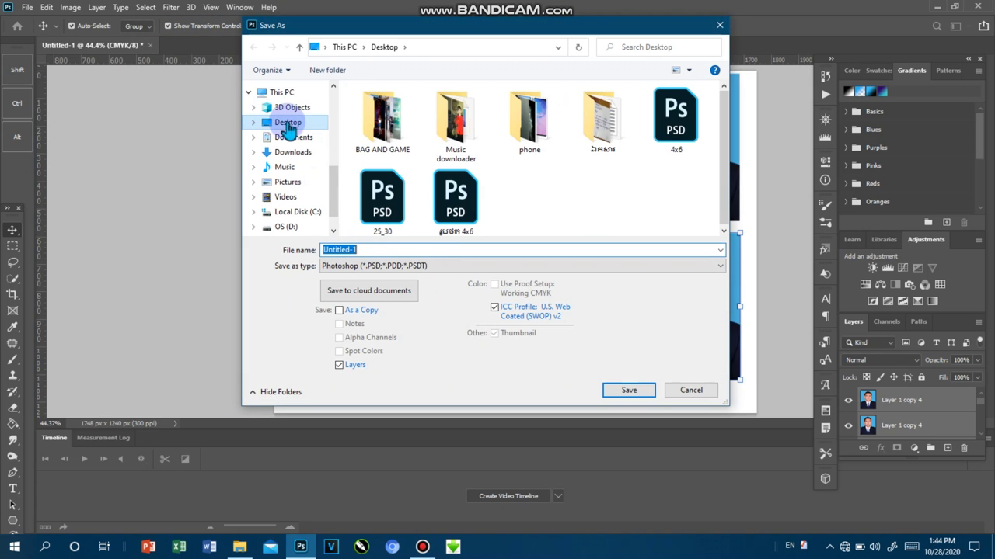
{"action": "left_click", "coordinate": [381, 268]}
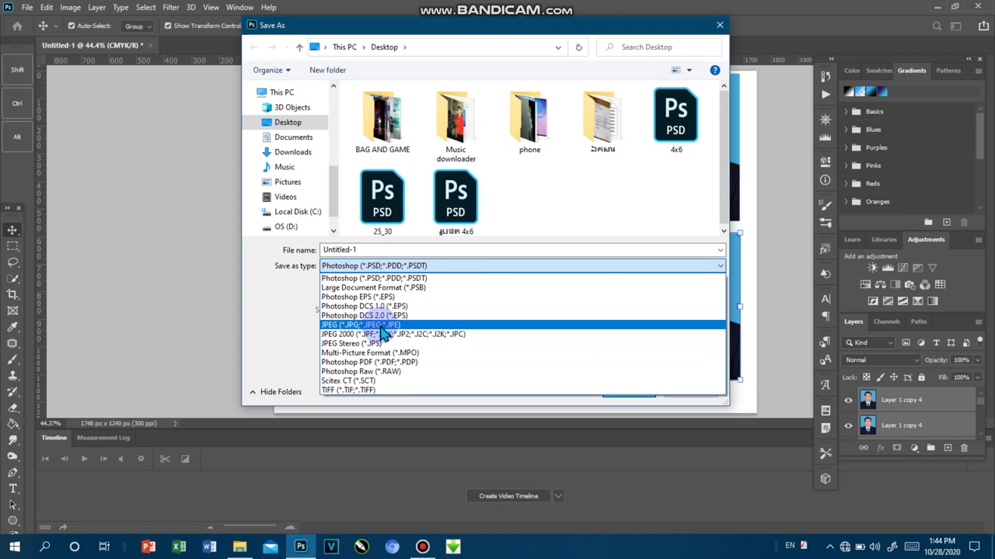
{"action": "left_click", "coordinate": [381, 325]}
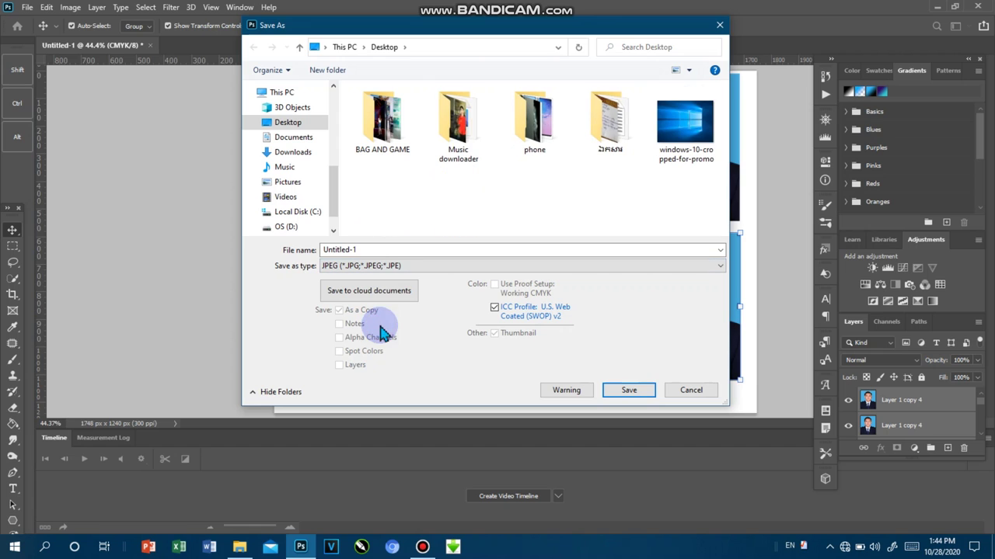
{"action": "double_click", "coordinate": [366, 248]}
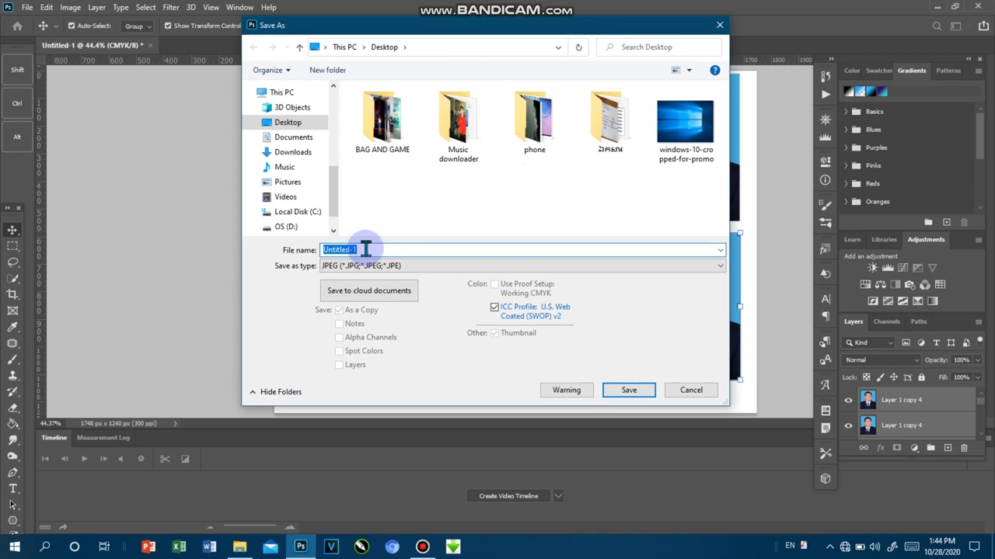
{"action": "type", "text": "4x6"}
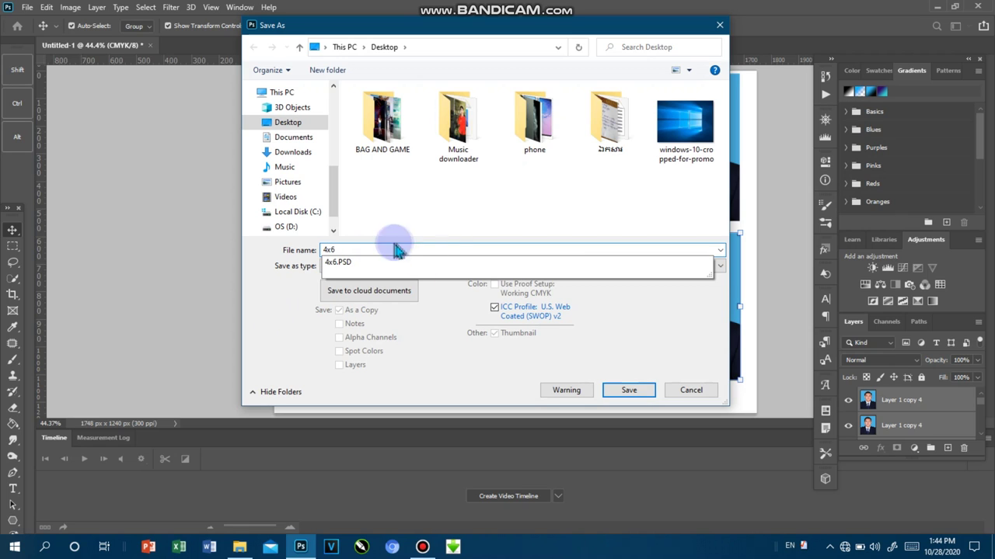
{"action": "left_click", "coordinate": [619, 391]}
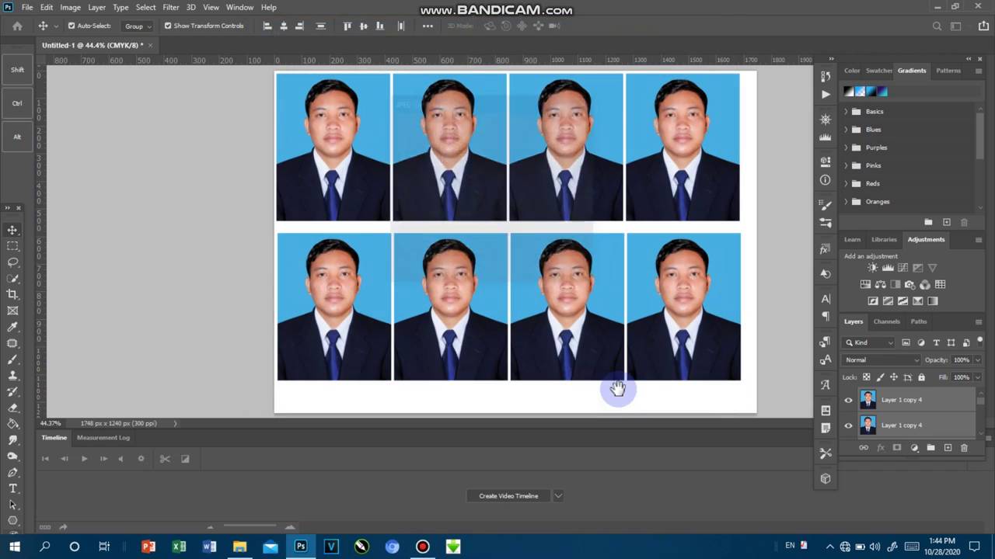
{"action": "left_click", "coordinate": [564, 127]}
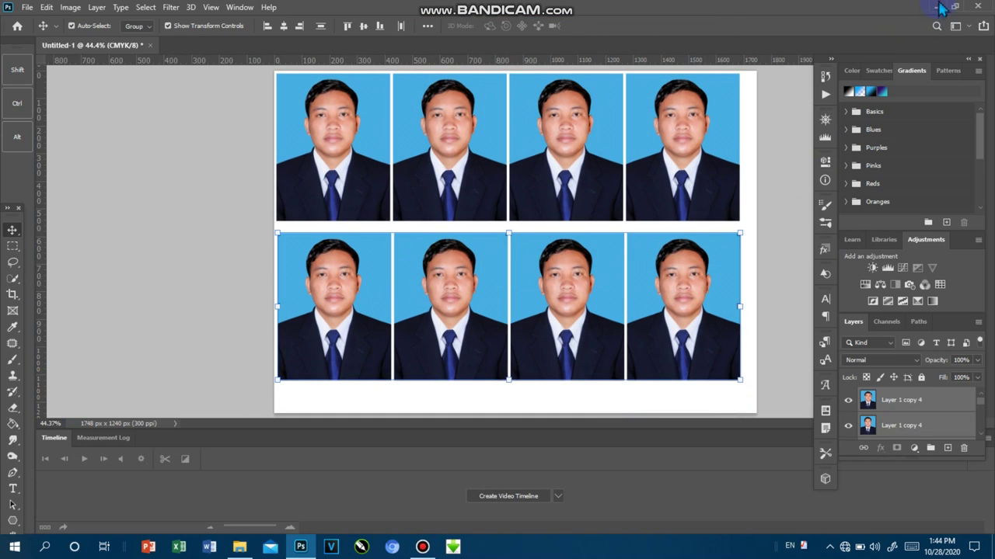
{"action": "left_click", "coordinate": [938, 6]}
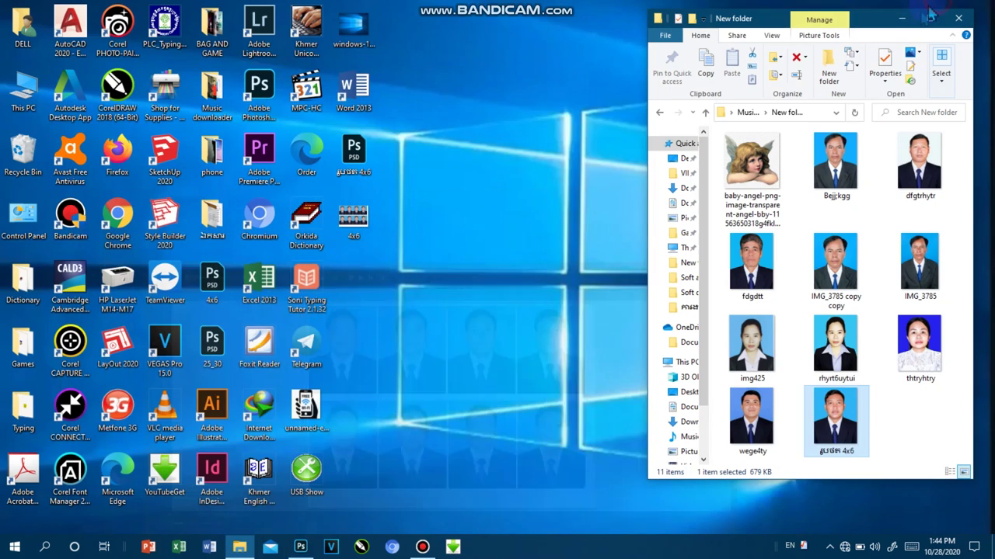
{"action": "right_click", "coordinate": [444, 276]}
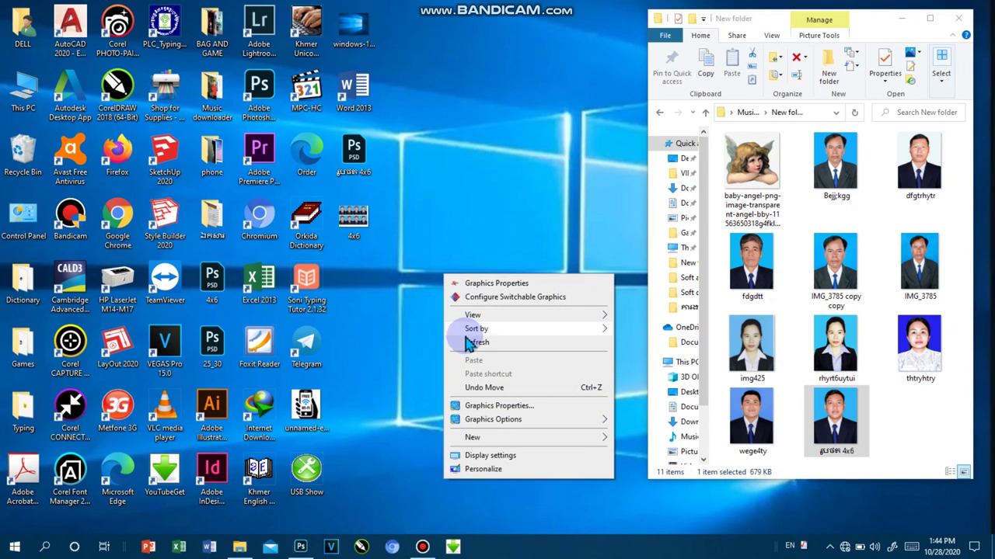
{"action": "left_click", "coordinate": [476, 342]}
{"action": "double_click", "coordinate": [354, 222]}
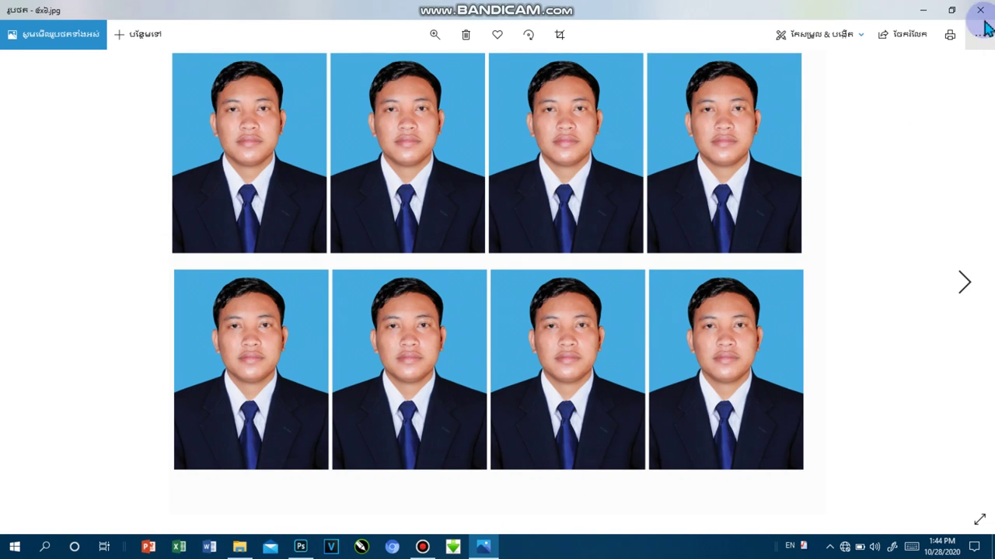
{"action": "left_click", "coordinate": [980, 10]}
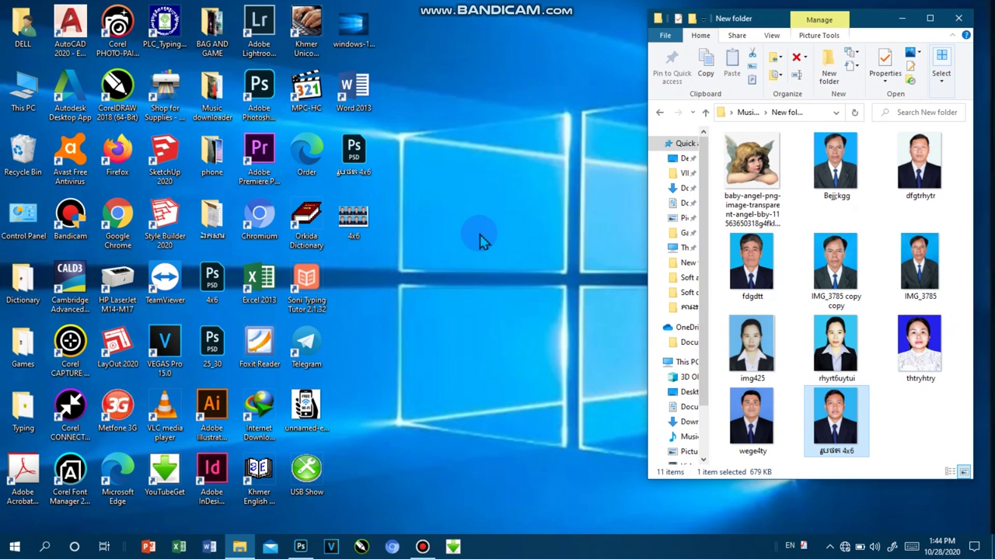
{"action": "right_click", "coordinate": [456, 301]}
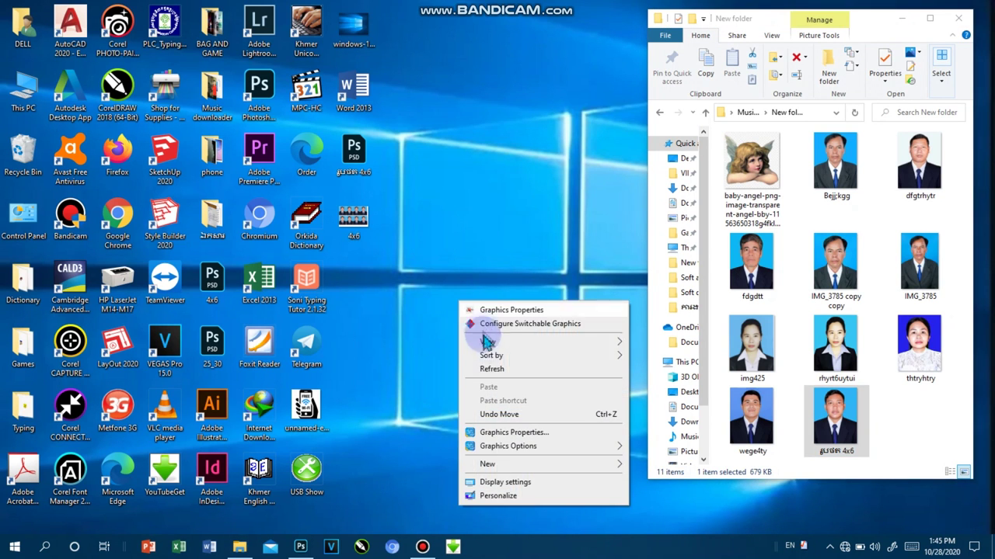
{"action": "left_click", "coordinate": [491, 369]}
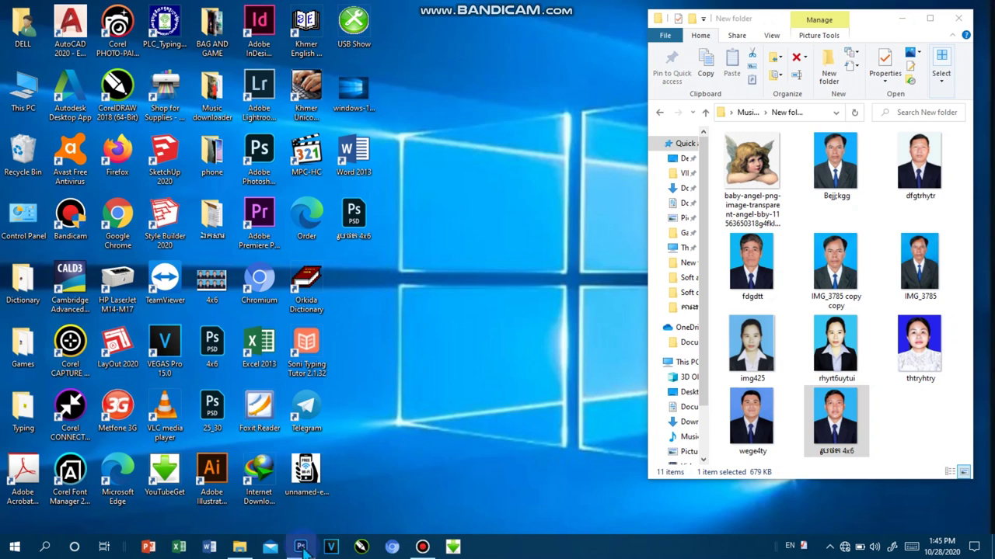
{"action": "left_click", "coordinate": [301, 547]}
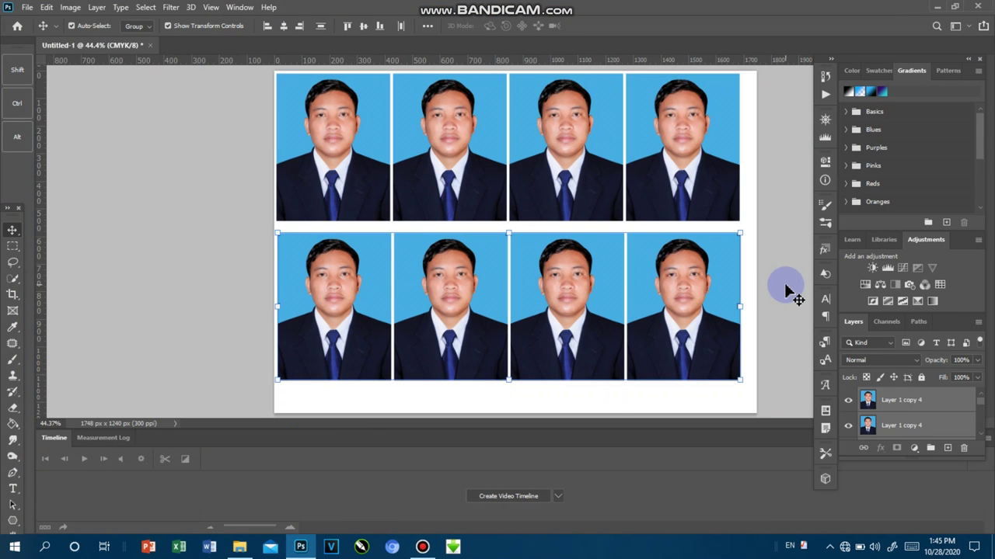
Delete the copied photo layers, leaving only Layer 1's portrait, and show the Actions panel
{"action": "key", "text": "Delete"}
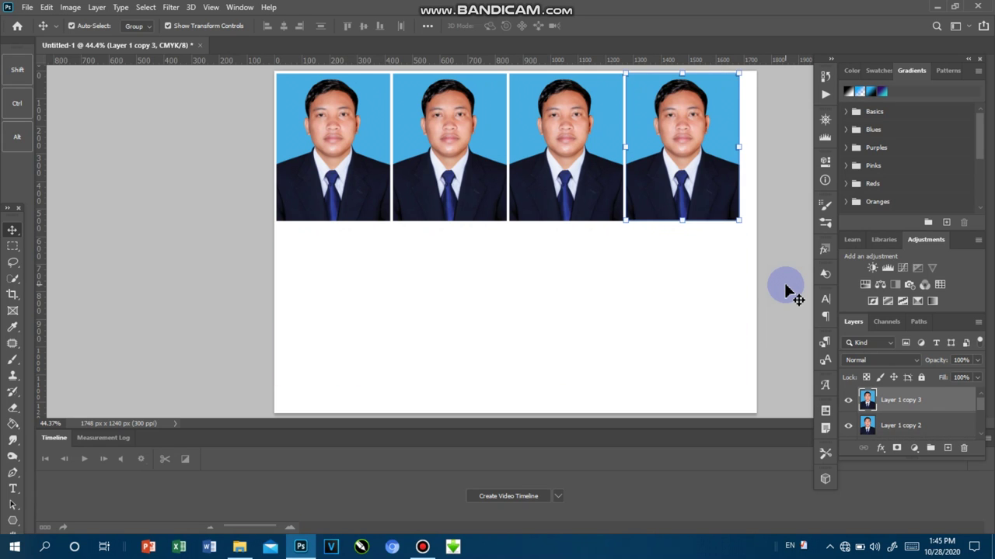
{"action": "key", "text": "Delete"}
{"action": "key", "text": "Delete"}
{"action": "key", "text": "Delete"}
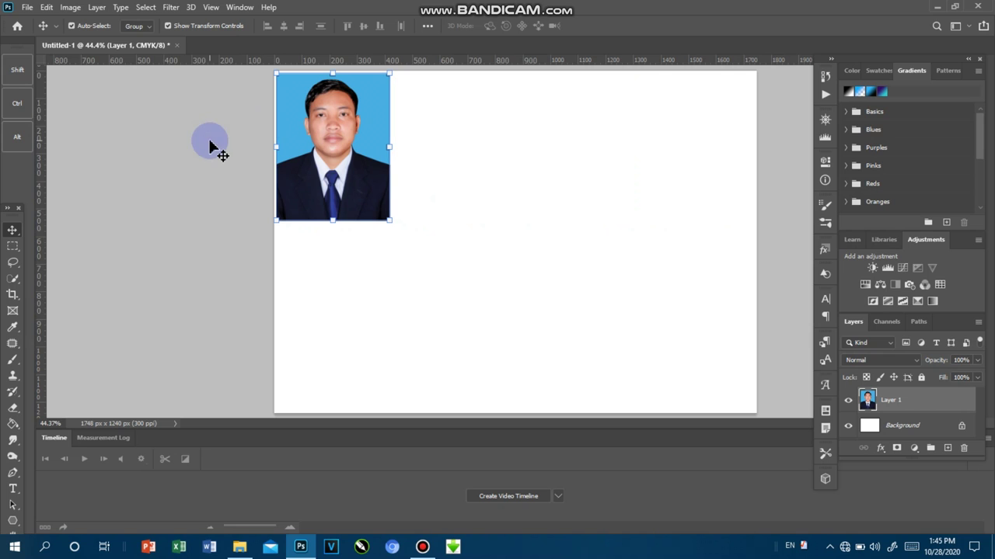
{"action": "left_click", "coordinate": [237, 8]}
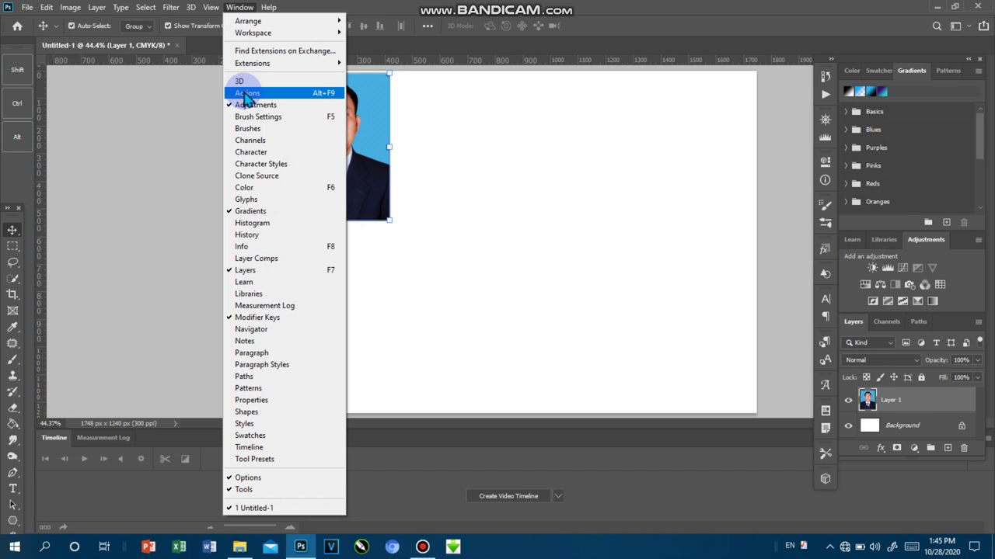
{"action": "left_click", "coordinate": [246, 94]}
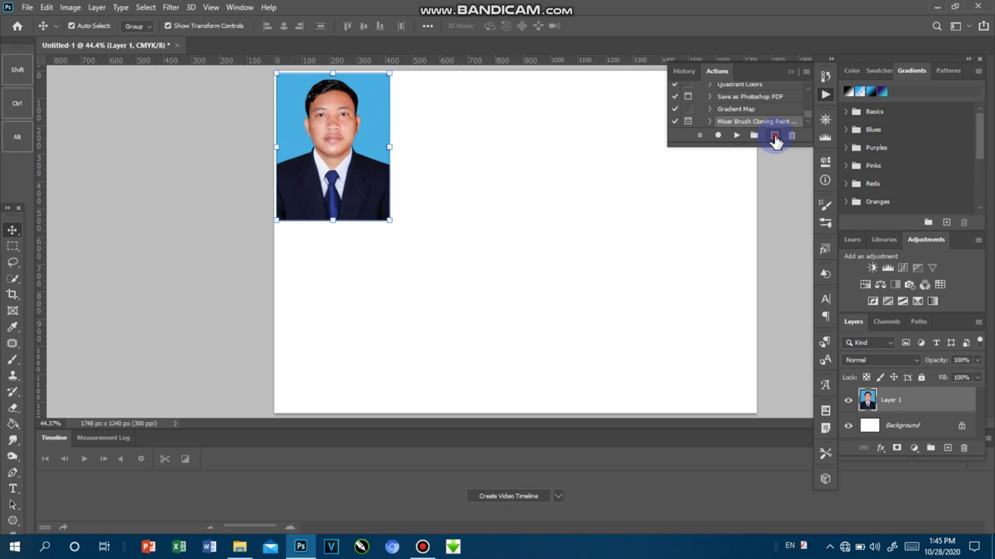
Create a new action named 4x6 on function key F2 and start recording it
{"action": "left_click", "coordinate": [774, 137]}
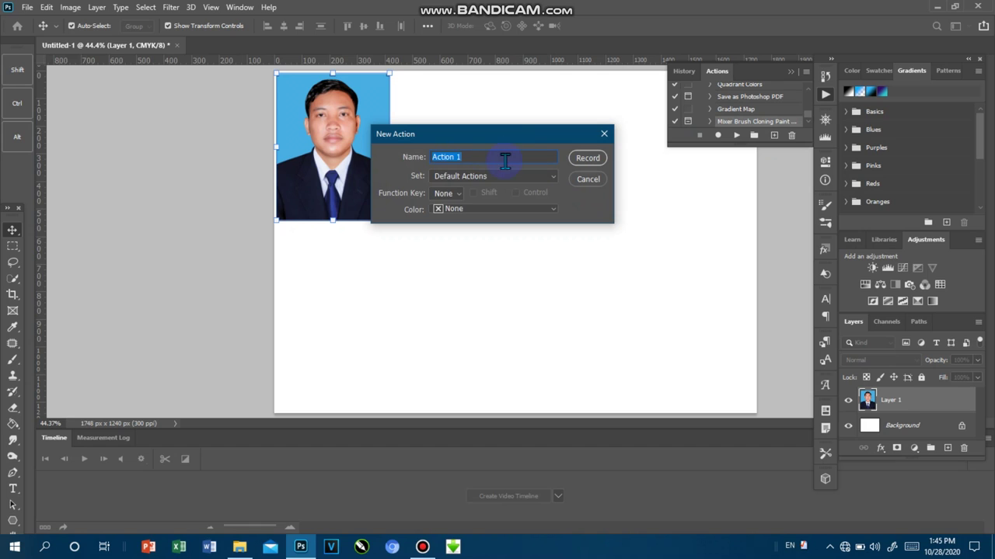
{"action": "left_click_drag", "start_coordinate": [489, 160], "coordinate": [425, 157]}
{"action": "type", "text": "4x6"}
{"action": "left_click", "coordinate": [462, 196]}
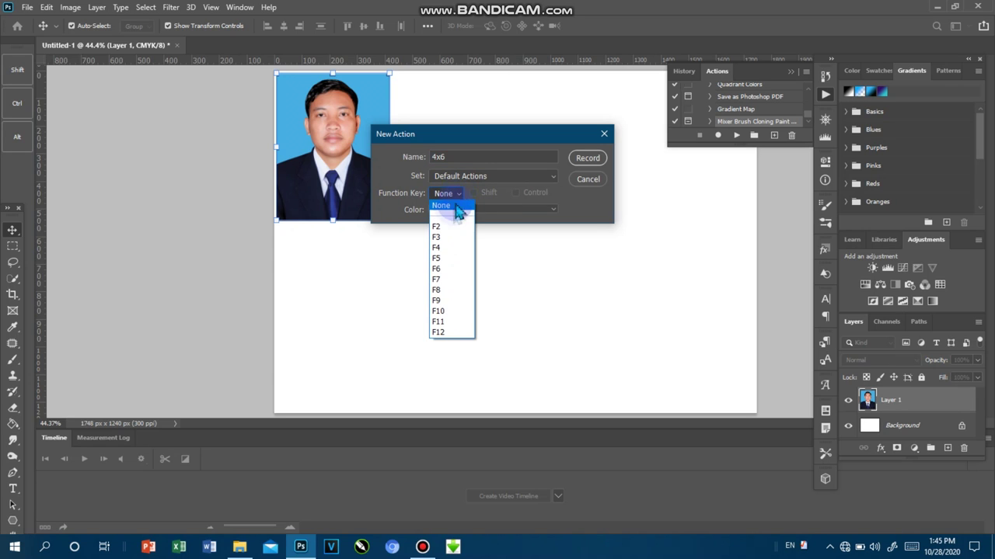
{"action": "left_click", "coordinate": [438, 227]}
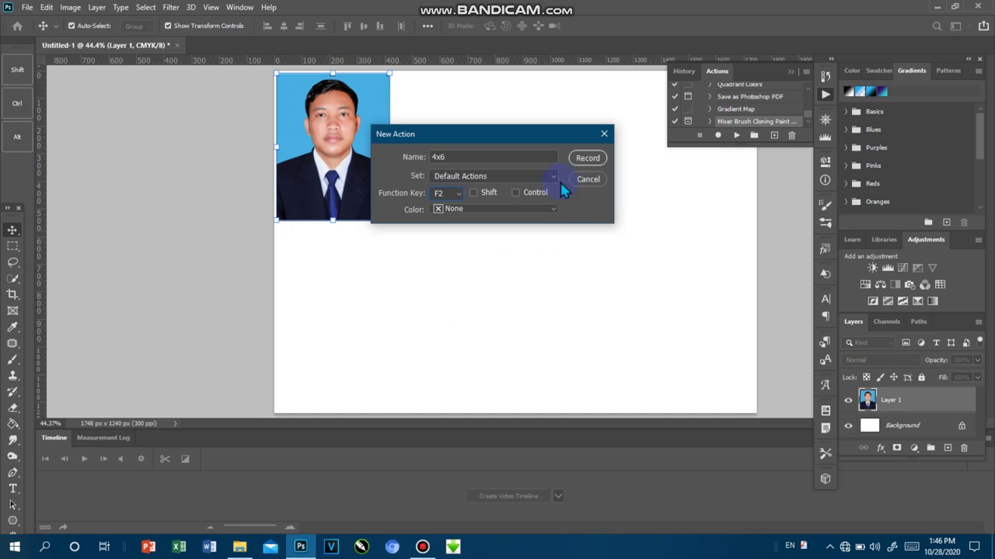
{"action": "left_click", "coordinate": [588, 158]}
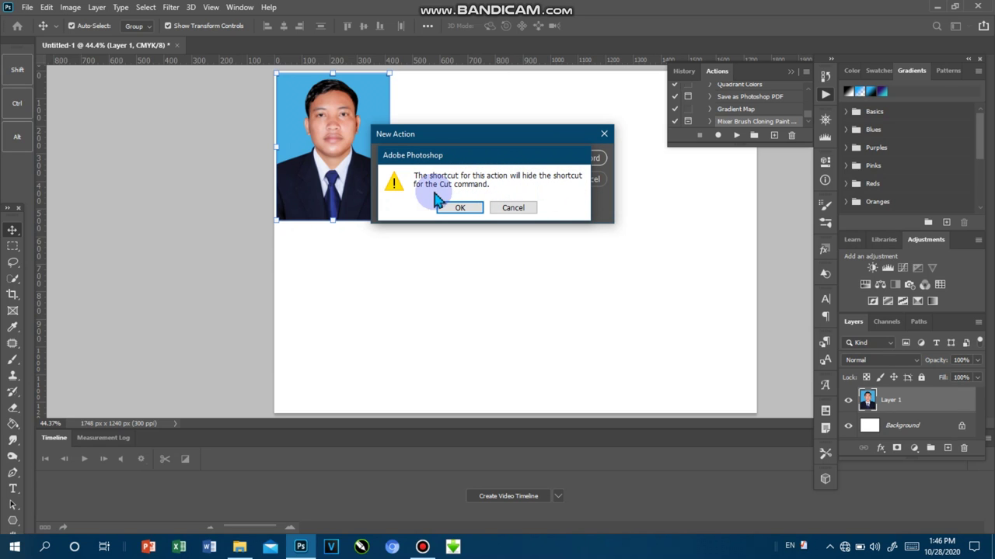
{"action": "left_click_drag", "start_coordinate": [505, 159], "coordinate": [513, 240]}
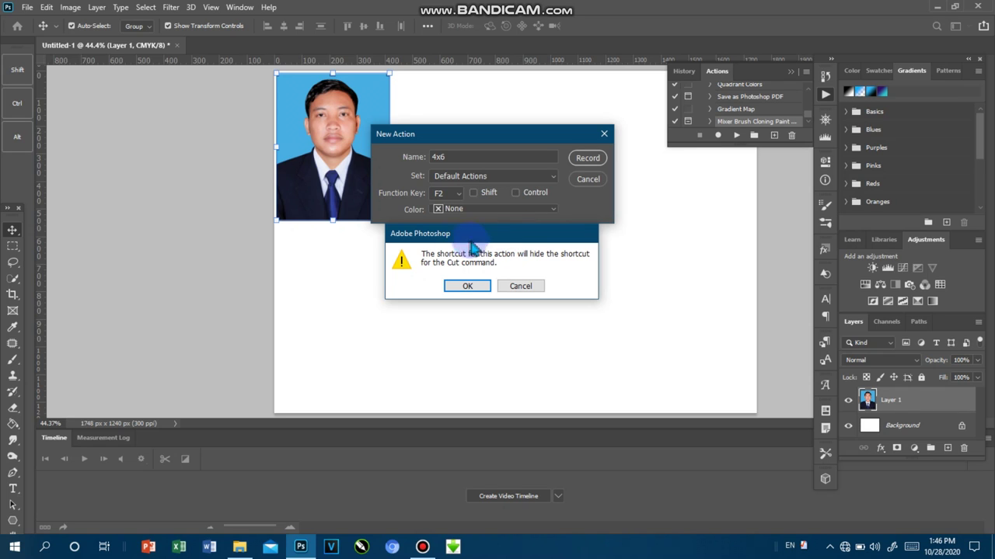
Accept the Cut-shortcut warning and Alt-drag copies of the photo into a top row of four
{"action": "left_click", "coordinate": [467, 286]}
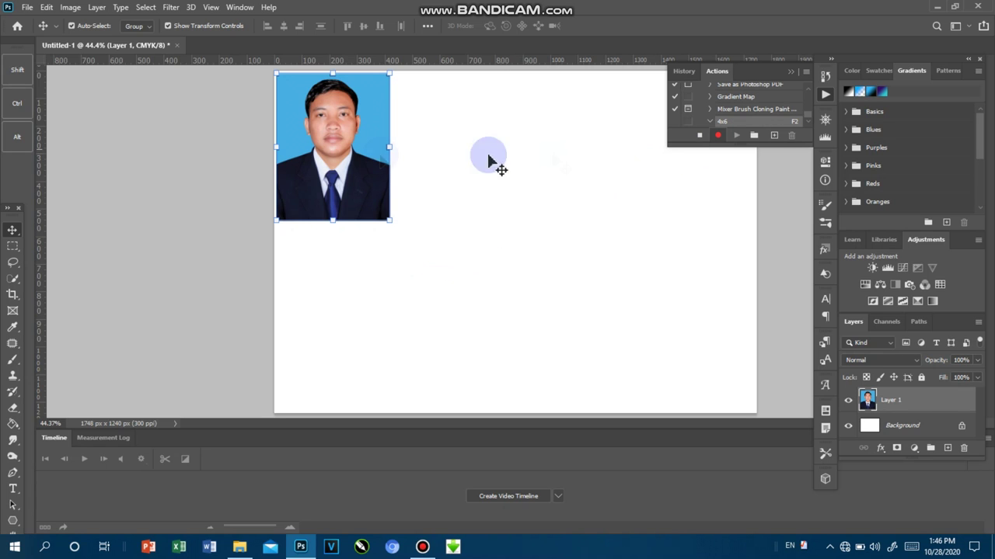
{"action": "left_click", "coordinate": [615, 165]}
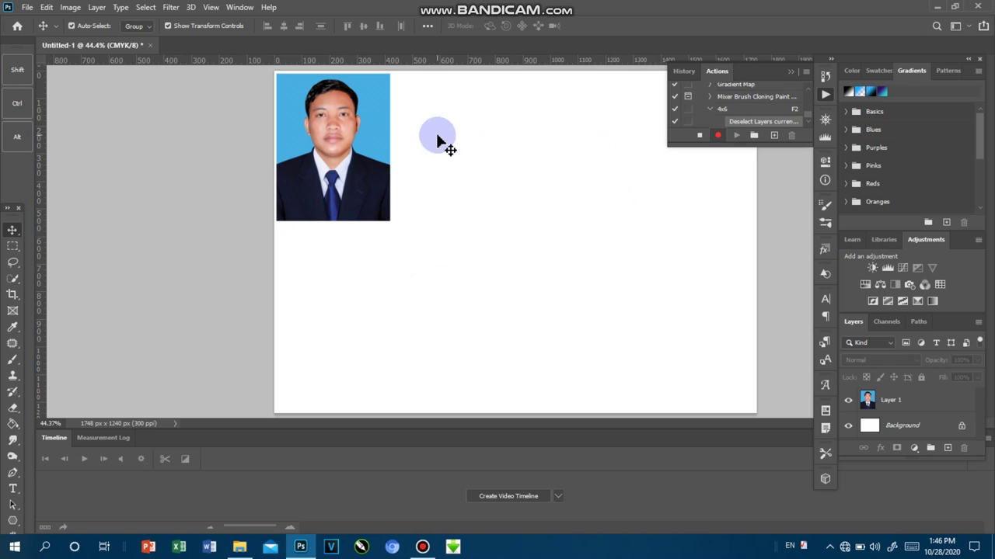
{"action": "left_click", "coordinate": [367, 124]}
{"action": "left_click_drag", "start_coordinate": [366, 122], "coordinate": [485, 123]}
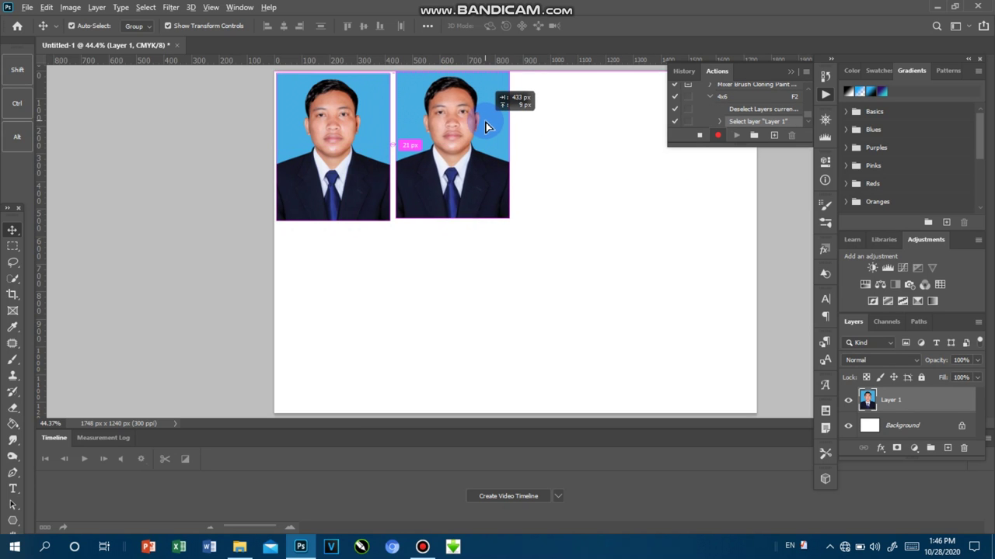
{"action": "left_click_drag", "start_coordinate": [486, 126], "coordinate": [486, 133]}
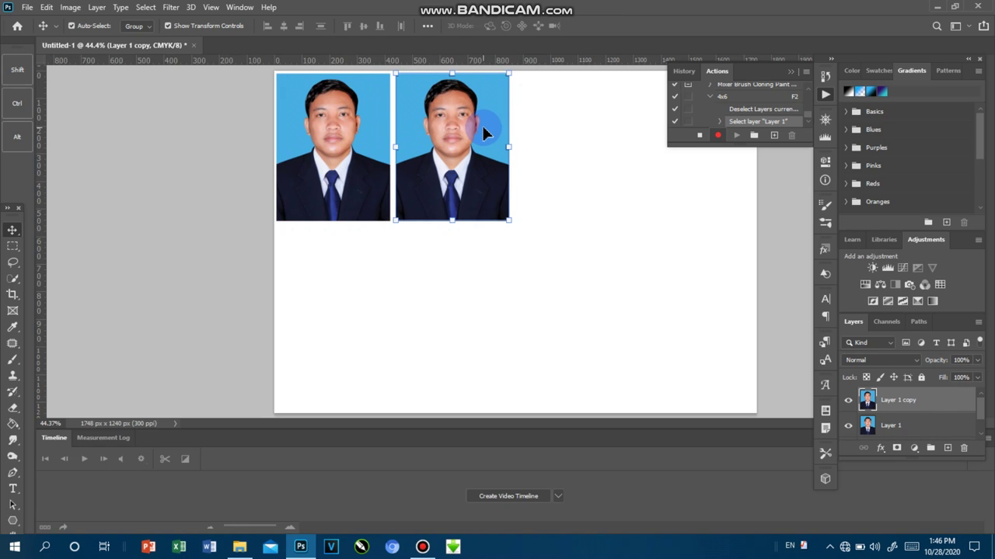
{"action": "key", "text": "Left"}
{"action": "key", "text": "Left"}
{"action": "key", "text": "Left"}
{"action": "key", "text": "Left"}
{"action": "key", "text": "Left"}
{"action": "key", "text": "Left"}
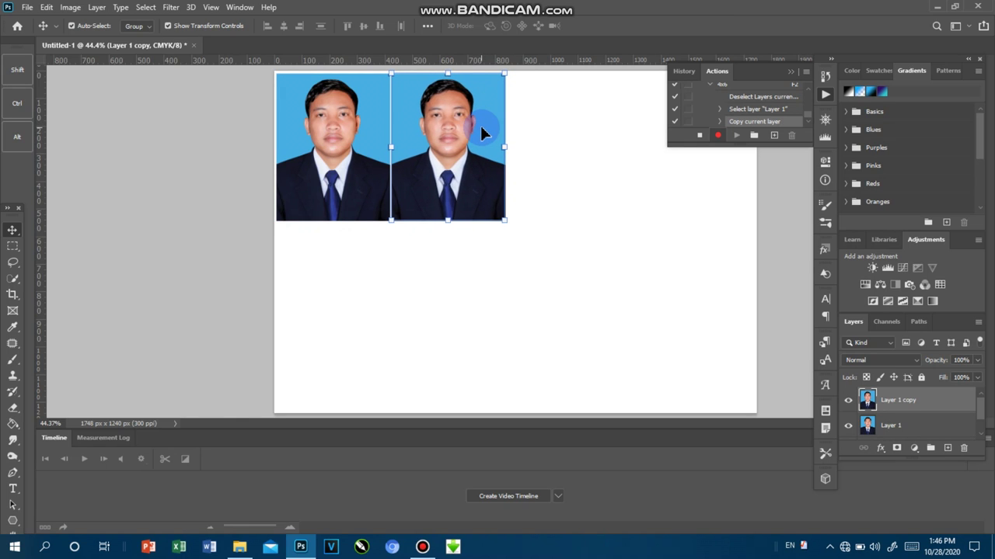
{"action": "mouse_move", "coordinate": [480, 125]}
{"action": "left_mouse_down"}
{"action": "mouse_move", "coordinate": [592, 140]}
{"action": "mouse_move", "coordinate": [587, 163]}
{"action": "mouse_move", "coordinate": [681, 162]}
{"action": "left_mouse_up"}
{"action": "key", "text": "Right"}
{"action": "key", "text": "Right"}
{"action": "key", "text": "Right"}
{"action": "key", "text": "Right"}
{"action": "key", "text": "Right"}
{"action": "key", "text": "Right"}
{"action": "key", "text": "Right"}
{"action": "key", "text": "Right"}
{"action": "key", "text": "Right"}
{"action": "key", "text": "Left"}
{"action": "key", "text": "Left"}
{"action": "key", "text": "Left"}
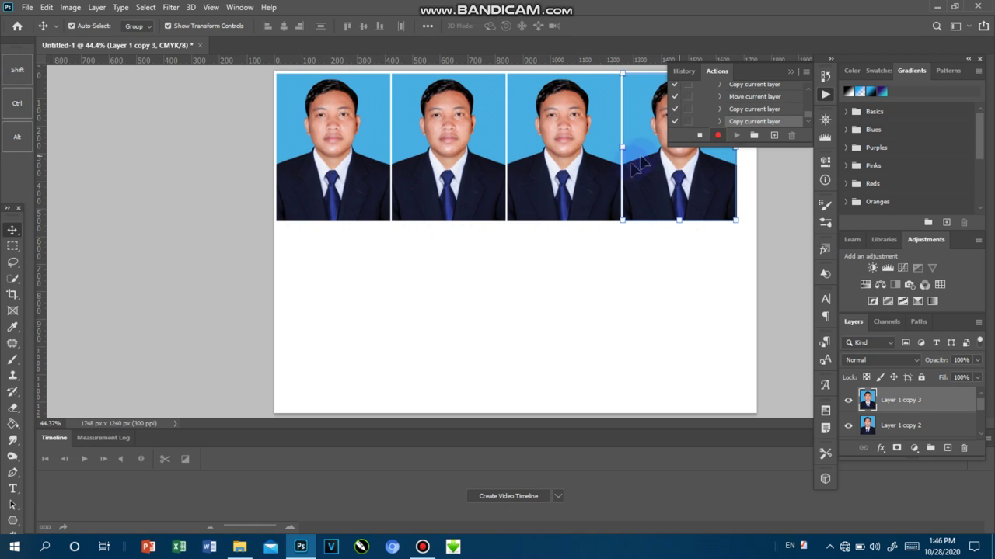
Select all four photo layers, Alt-drag them into a second row below, and stop recording
{"action": "right_click", "coordinate": [576, 201]}
{"action": "left_click", "coordinate": [584, 198]}
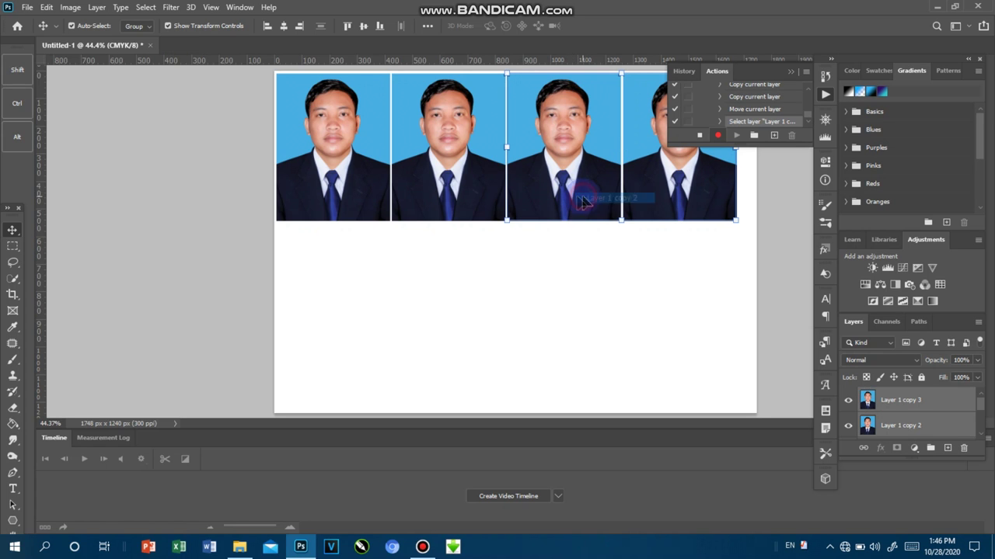
{"action": "right_click", "coordinate": [494, 186]}
{"action": "left_click", "coordinate": [513, 191]}
{"action": "right_click", "coordinate": [371, 180]}
{"action": "left_click", "coordinate": [381, 185]}
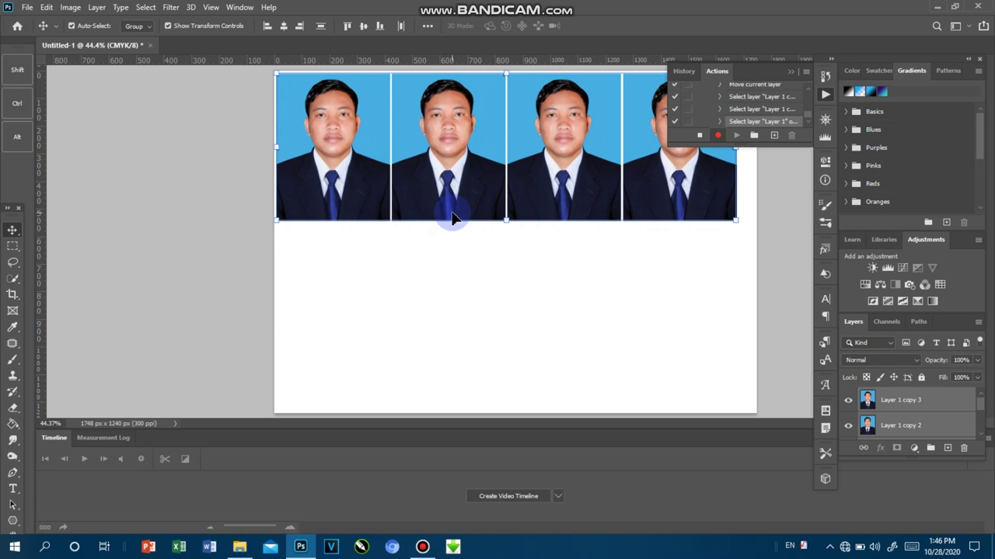
{"action": "mouse_move", "coordinate": [599, 210]}
{"action": "left_mouse_down"}
{"action": "mouse_move", "coordinate": [613, 301]}
{"action": "mouse_move", "coordinate": [596, 335]}
{"action": "left_mouse_up"}
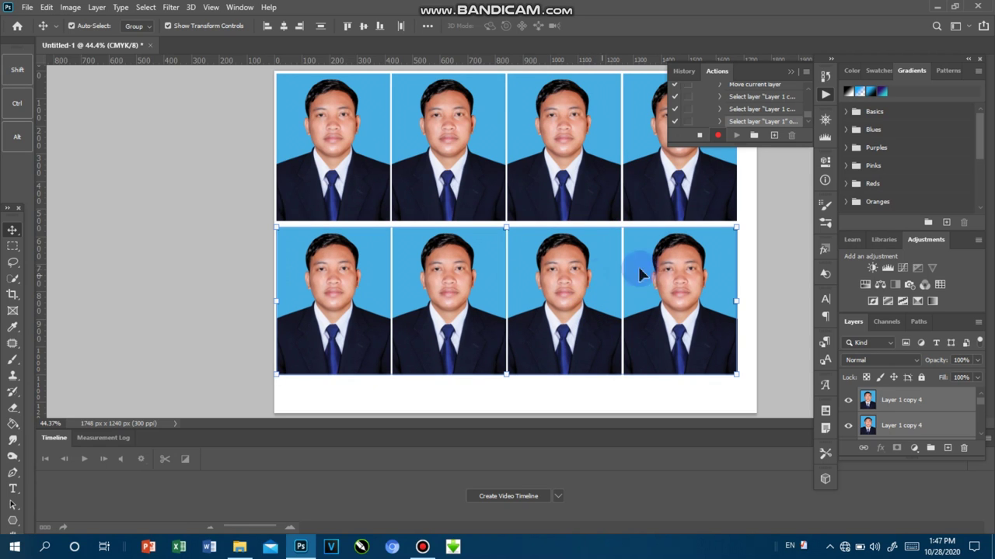
{"action": "left_click", "coordinate": [698, 136]}
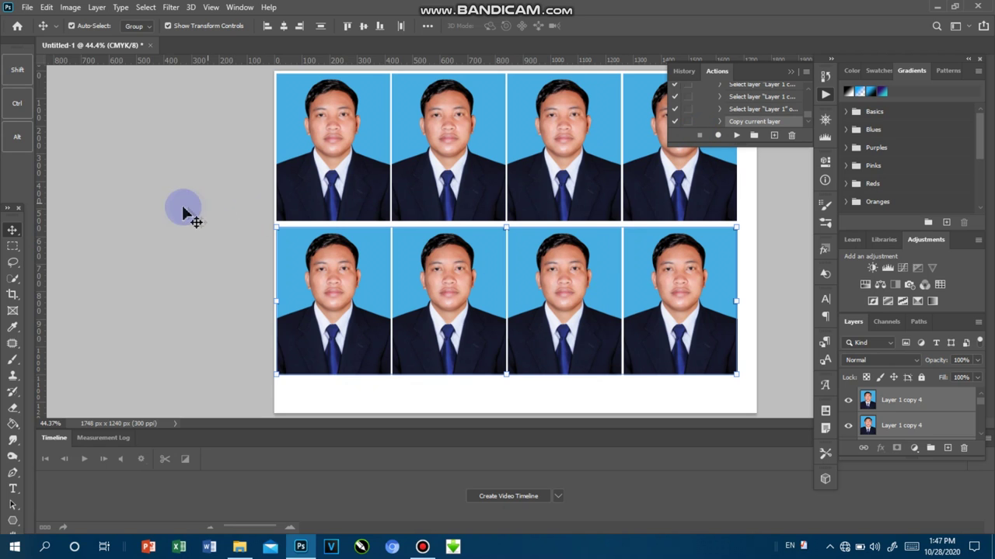
Close the sheet without saving and create a new landscape A6 document from the Print presets
{"action": "left_click", "coordinate": [150, 44]}
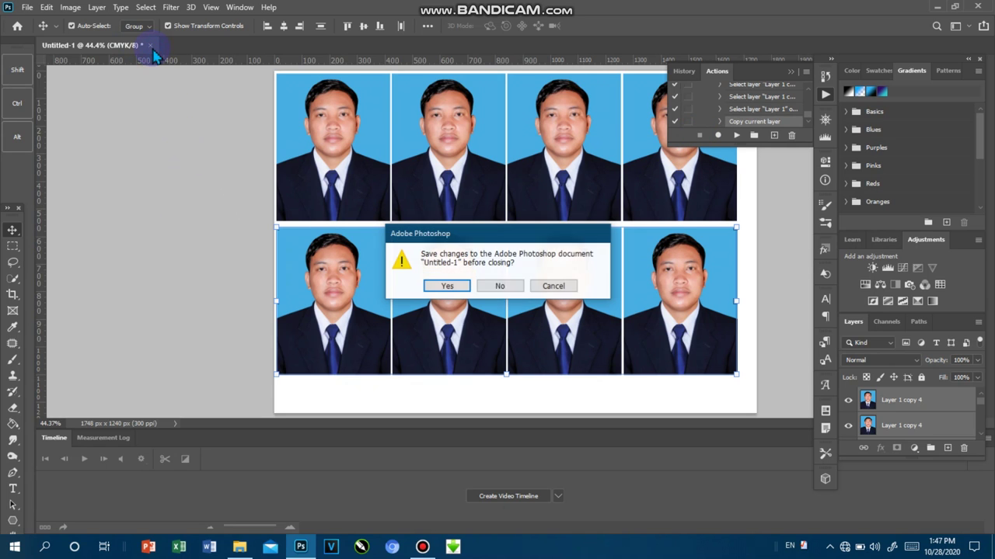
{"action": "left_click", "coordinate": [505, 286]}
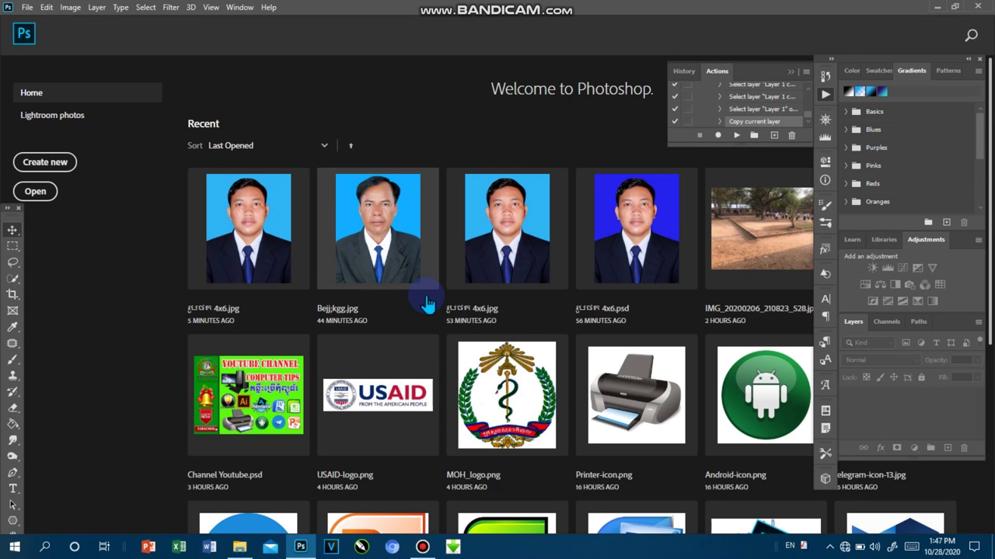
{"action": "left_click", "coordinate": [48, 168]}
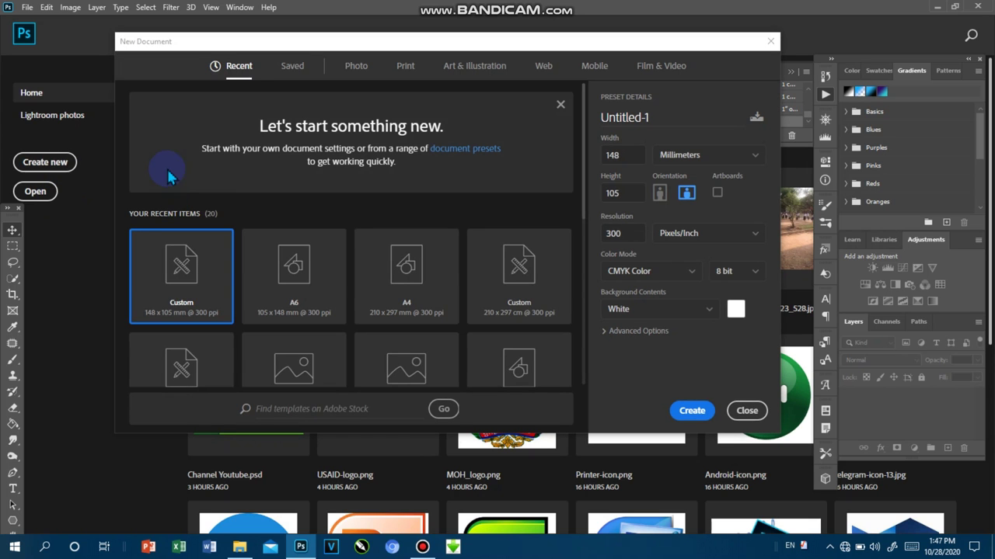
{"action": "left_click", "coordinate": [405, 66]}
{"action": "left_click", "coordinate": [199, 269]}
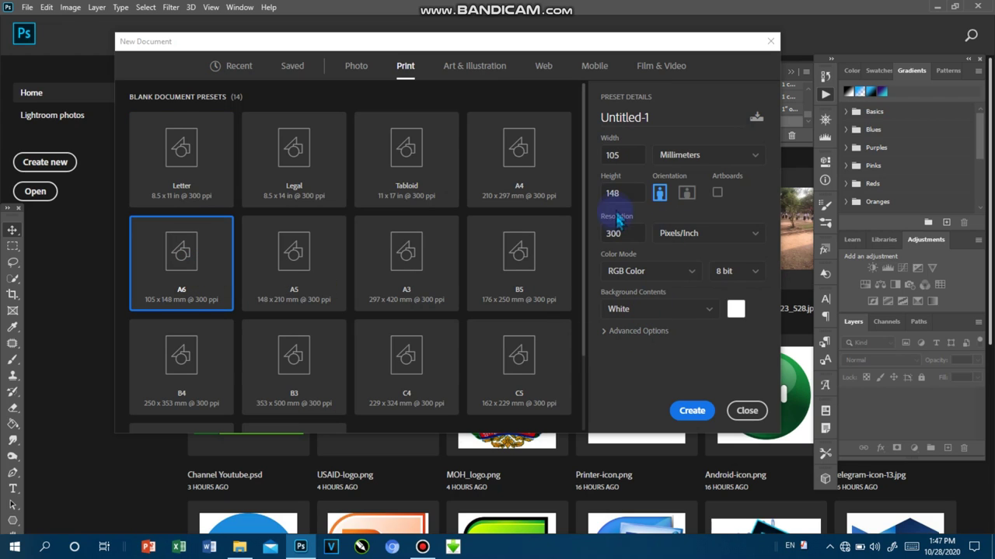
{"action": "left_click", "coordinate": [686, 194]}
{"action": "left_click", "coordinate": [694, 413]}
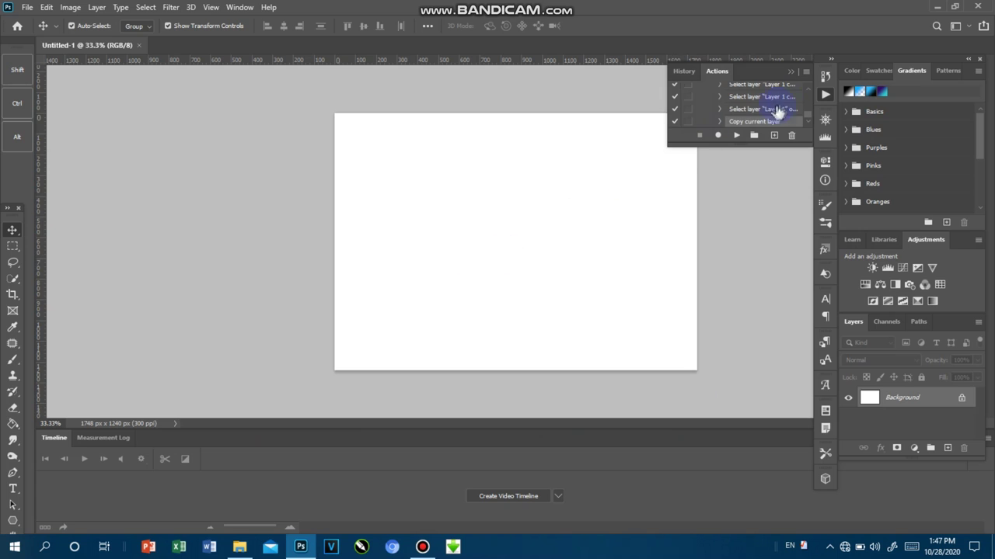
Collapse the Actions panel, zoom the blank sheet to 44.4%, and bring up File Explorer
{"action": "left_click", "coordinate": [791, 71]}
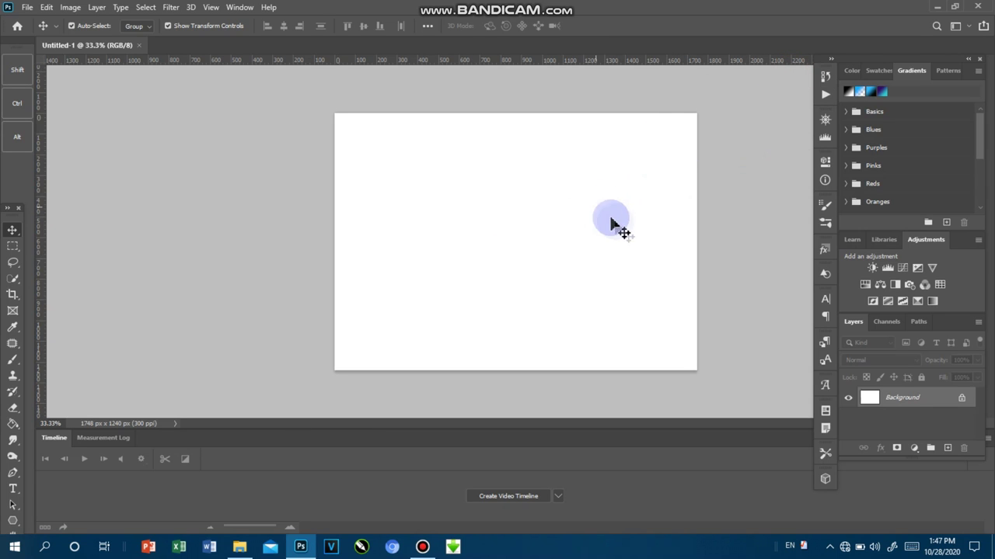
{"action": "scroll", "coordinate": [621, 222], "scroll_direction": "up", "scroll_amount": 1}
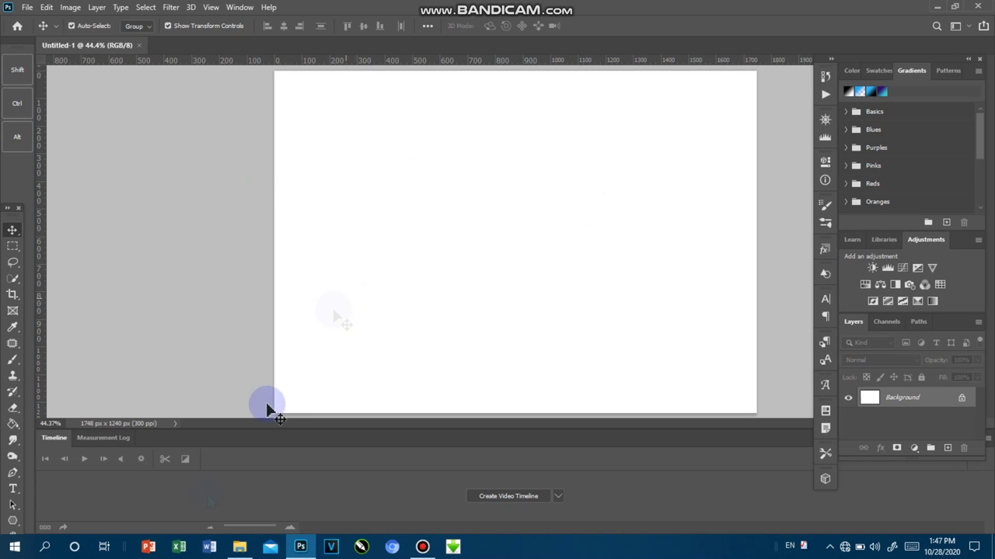
{"action": "left_click", "coordinate": [240, 547]}
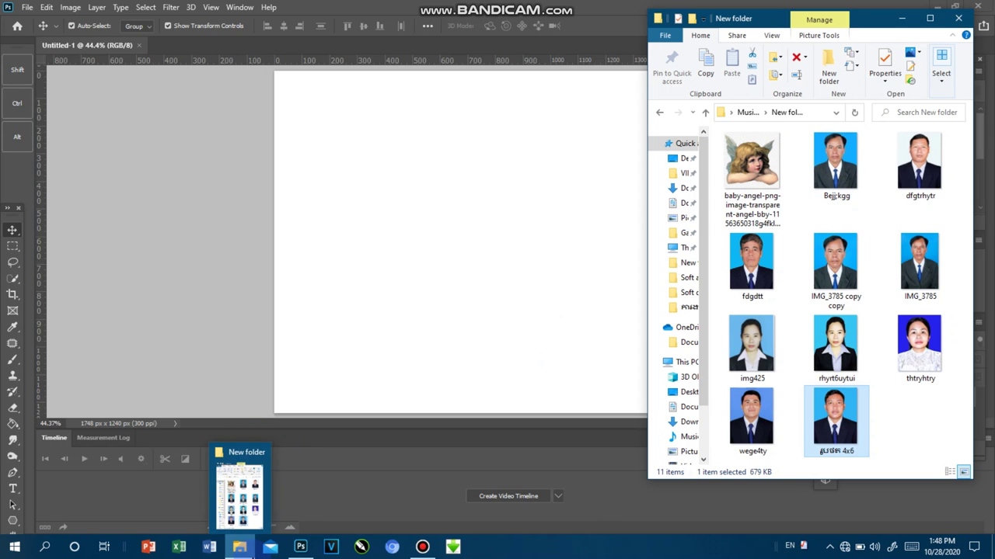
Drag Bejjkgg from File Explorer onto Photoshop's tab bar to open it as Bejjkgg.jpg
{"action": "left_click", "coordinate": [829, 172]}
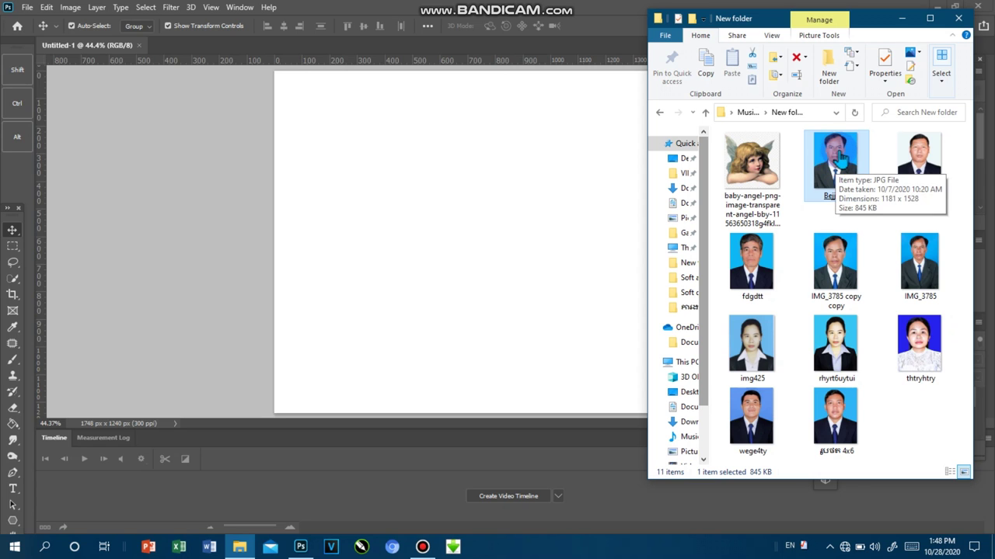
{"action": "left_click_drag", "start_coordinate": [841, 155], "coordinate": [333, 84]}
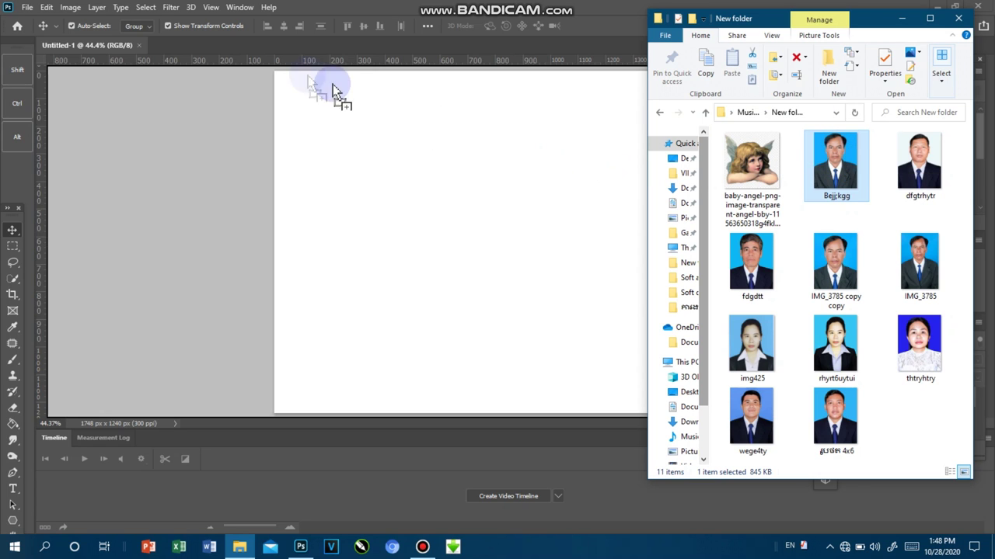
{"action": "left_click_drag", "start_coordinate": [332, 84], "coordinate": [186, 60]}
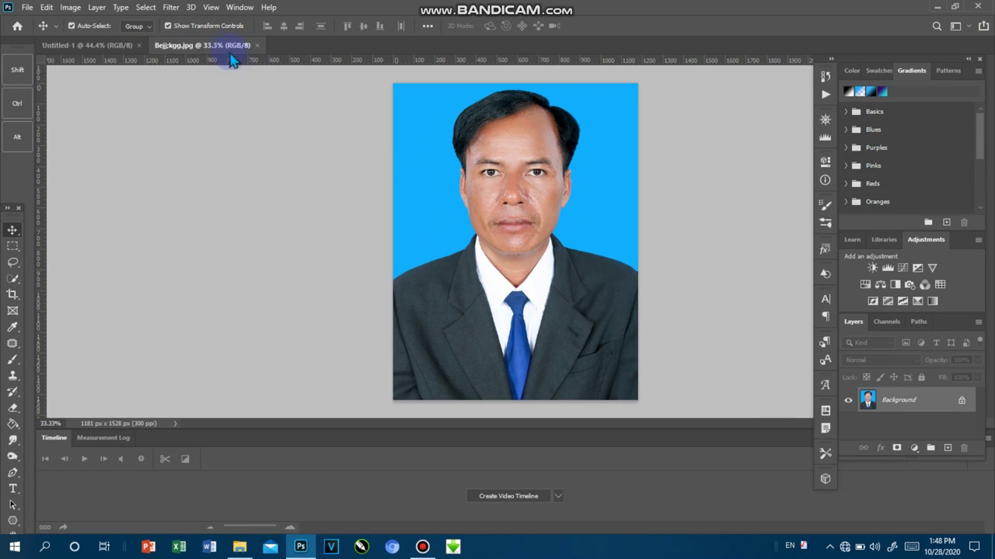
Copy the Bejjkgg photo onto the Untitled-1 sheet and close the separate Bejjkgg.jpg document
{"action": "left_click_drag", "start_coordinate": [231, 45], "coordinate": [289, 132]}
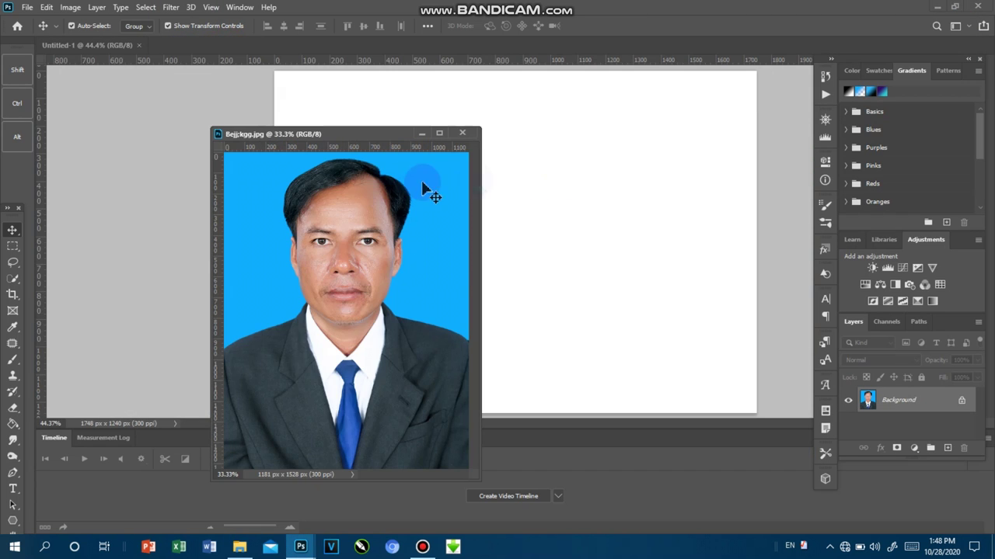
{"action": "left_click_drag", "start_coordinate": [319, 198], "coordinate": [524, 160]}
{"action": "left_click", "coordinate": [462, 132]}
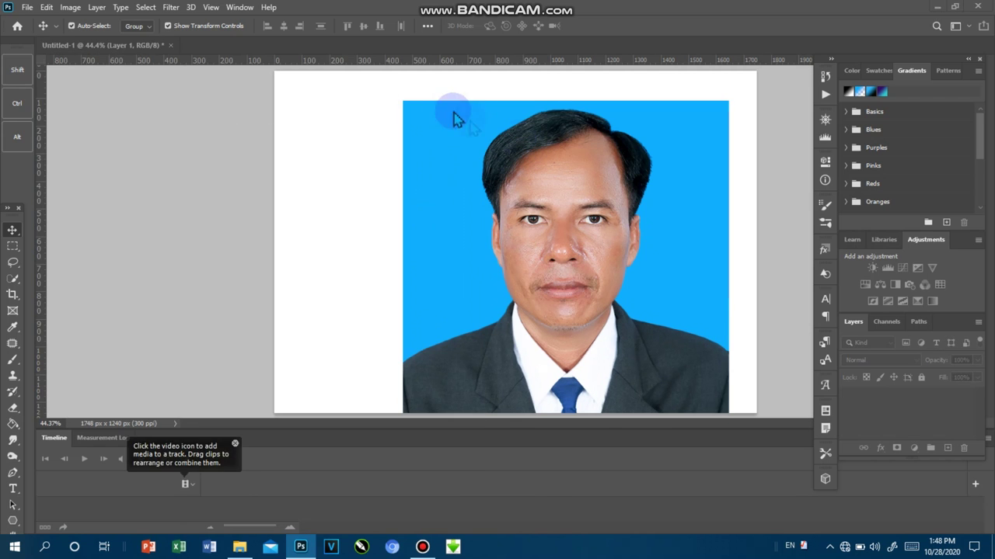
Scale the placed photo to about 36% and snug it into the sheet's top-left corner
{"action": "left_click_drag", "start_coordinate": [403, 100], "coordinate": [575, 323]}
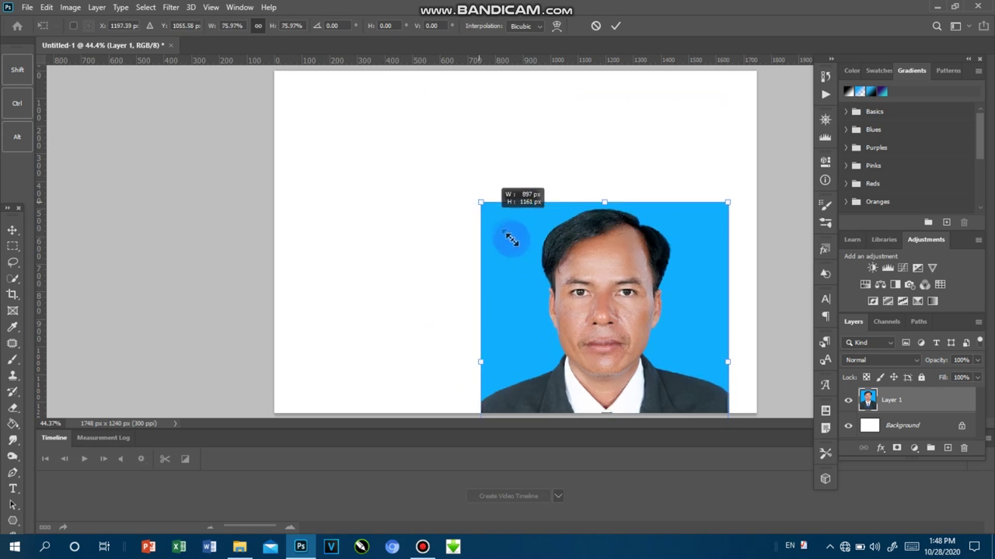
{"action": "left_click_drag", "start_coordinate": [629, 351], "coordinate": [347, 115]}
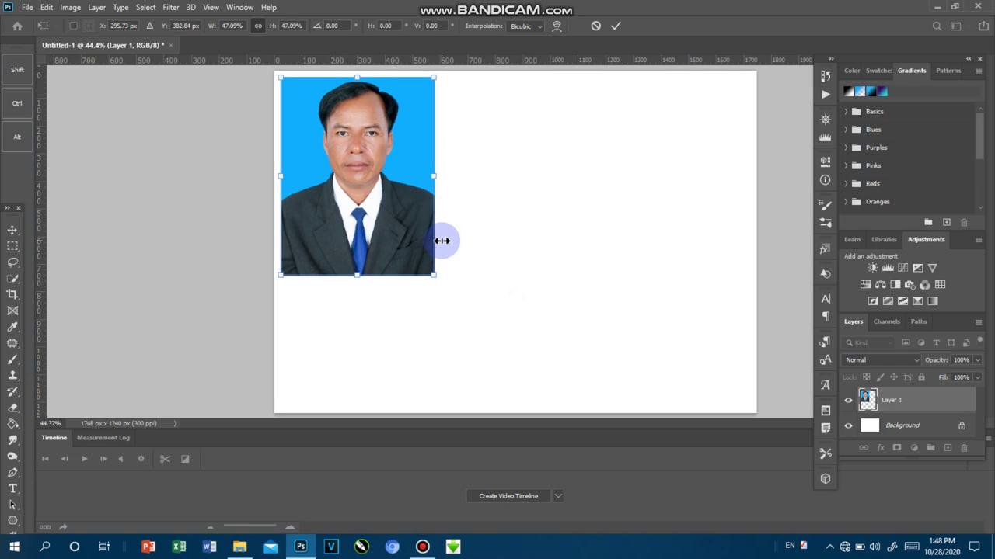
{"action": "key", "text": "Left"}
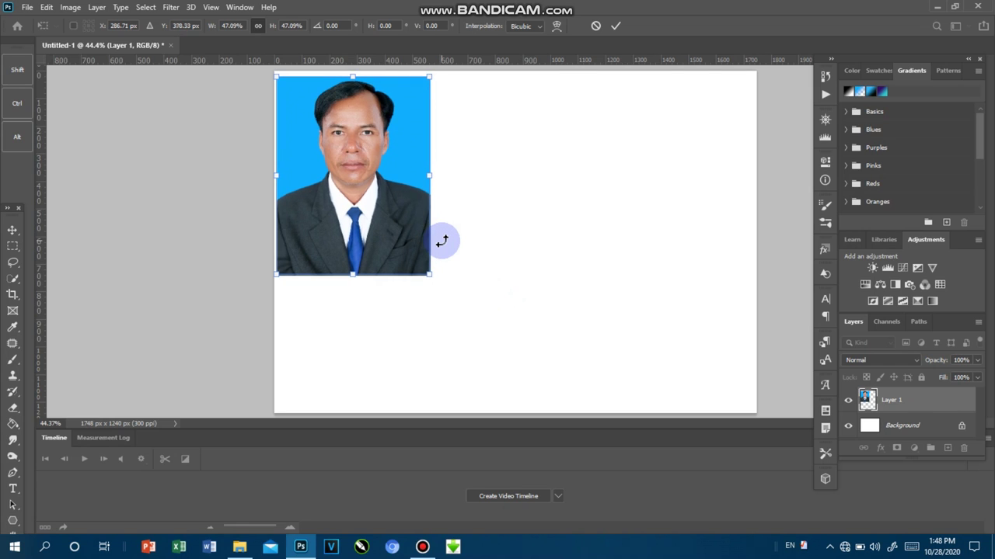
{"action": "key", "text": "Up"}
{"action": "key", "text": "Up"}
{"action": "key", "text": "Up"}
{"action": "left_click_drag", "start_coordinate": [429, 272], "coordinate": [389, 228]}
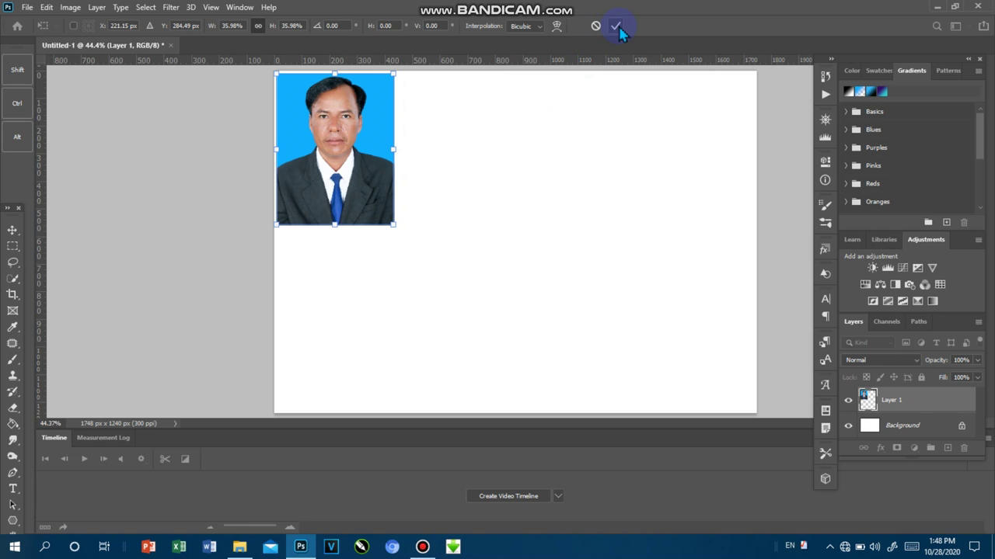
{"action": "left_click", "coordinate": [520, 244]}
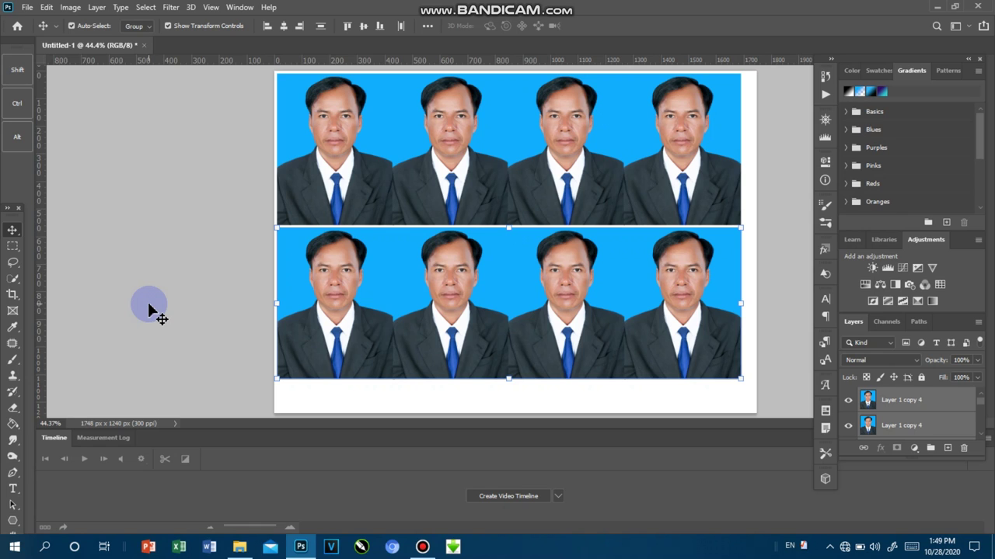
Undo back to one photo, shrink it to about 94.5%, and replay the F2 action as a grid
{"action": "key", "text": "Delete"}
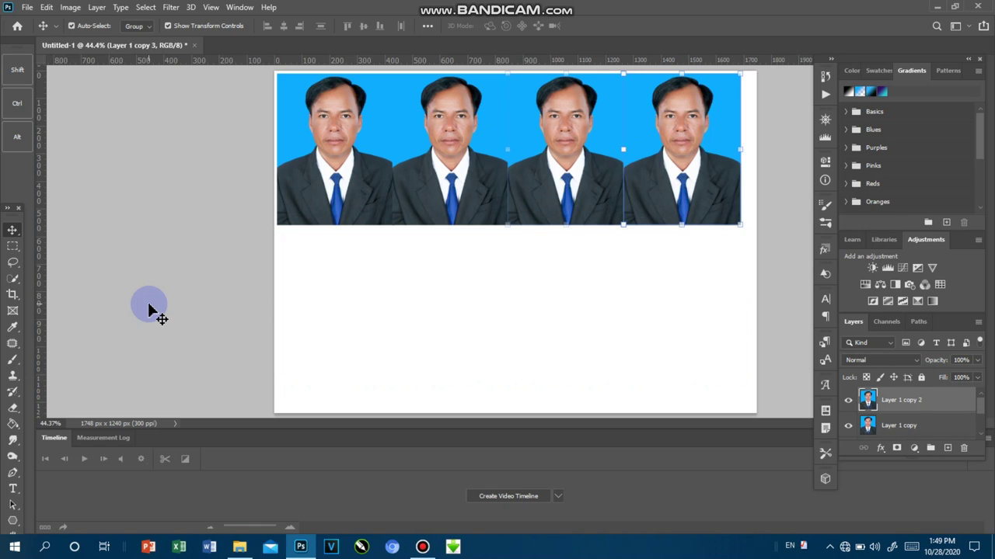
{"action": "key", "text": "Delete"}
{"action": "key", "text": "Delete"}
{"action": "key", "text": "Delete"}
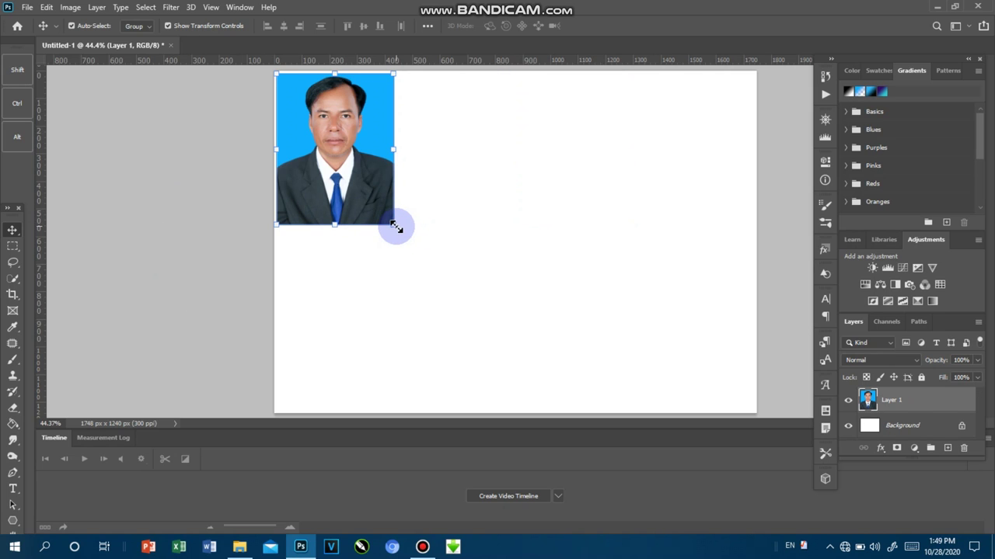
{"action": "left_click_drag", "start_coordinate": [395, 225], "coordinate": [390, 216]}
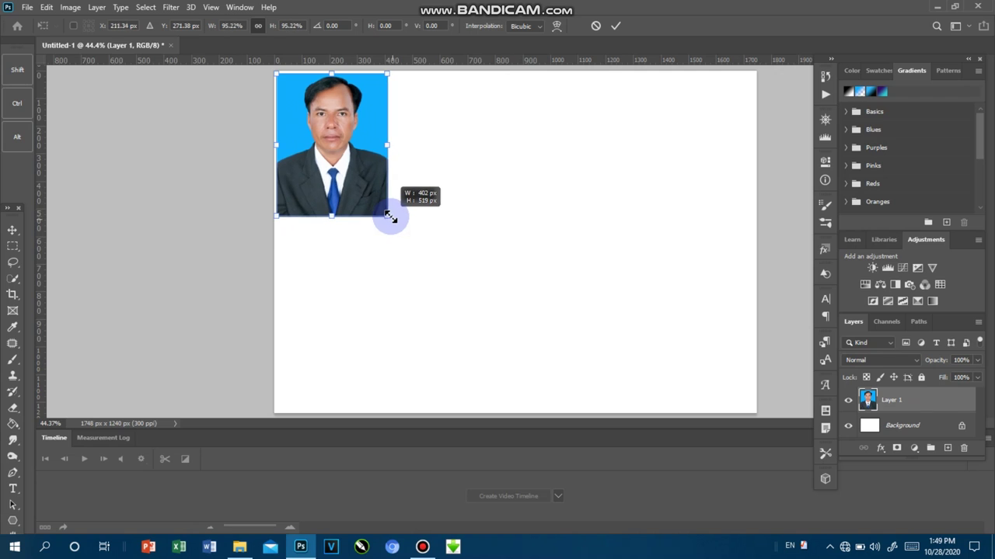
{"action": "left_click", "coordinate": [617, 25]}
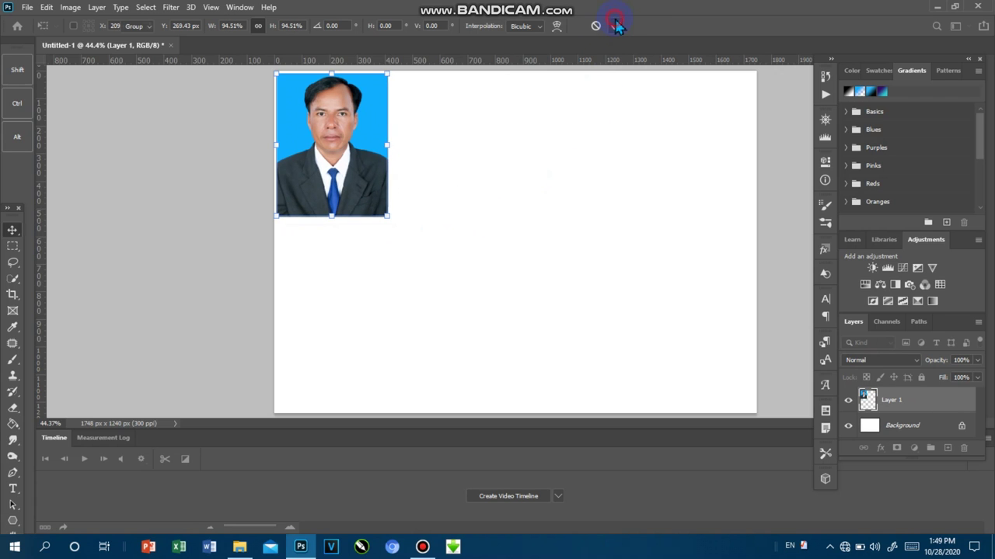
{"action": "key", "text": "F2"}
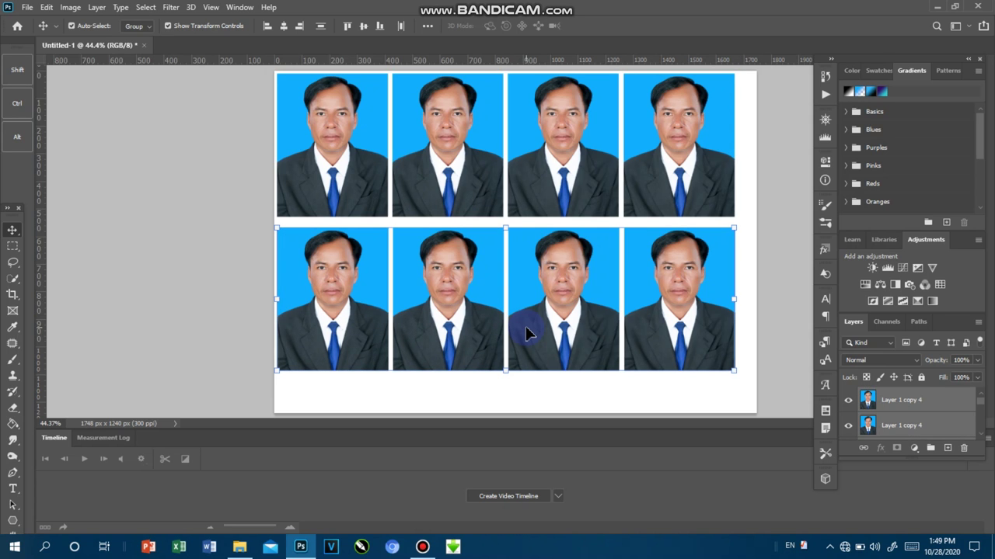